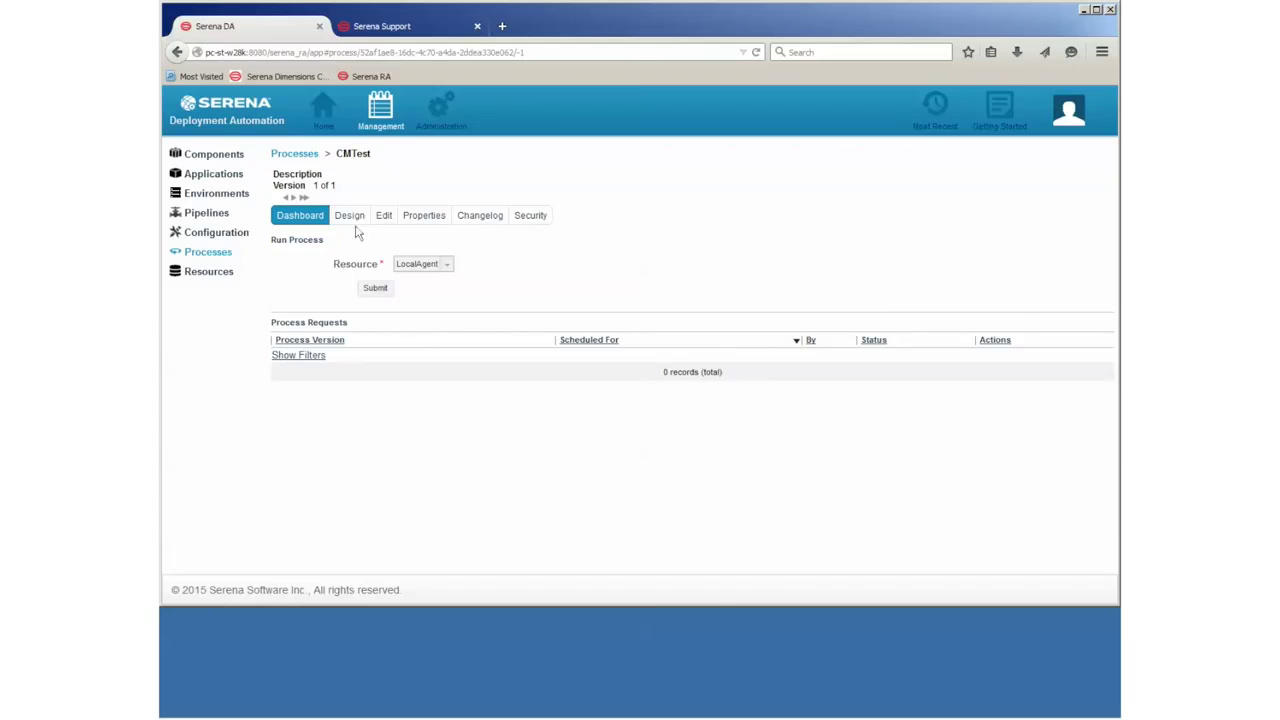
# Step: Open the CMTest design and place a Create File step on the canvas
pyautogui.click(360, 222)
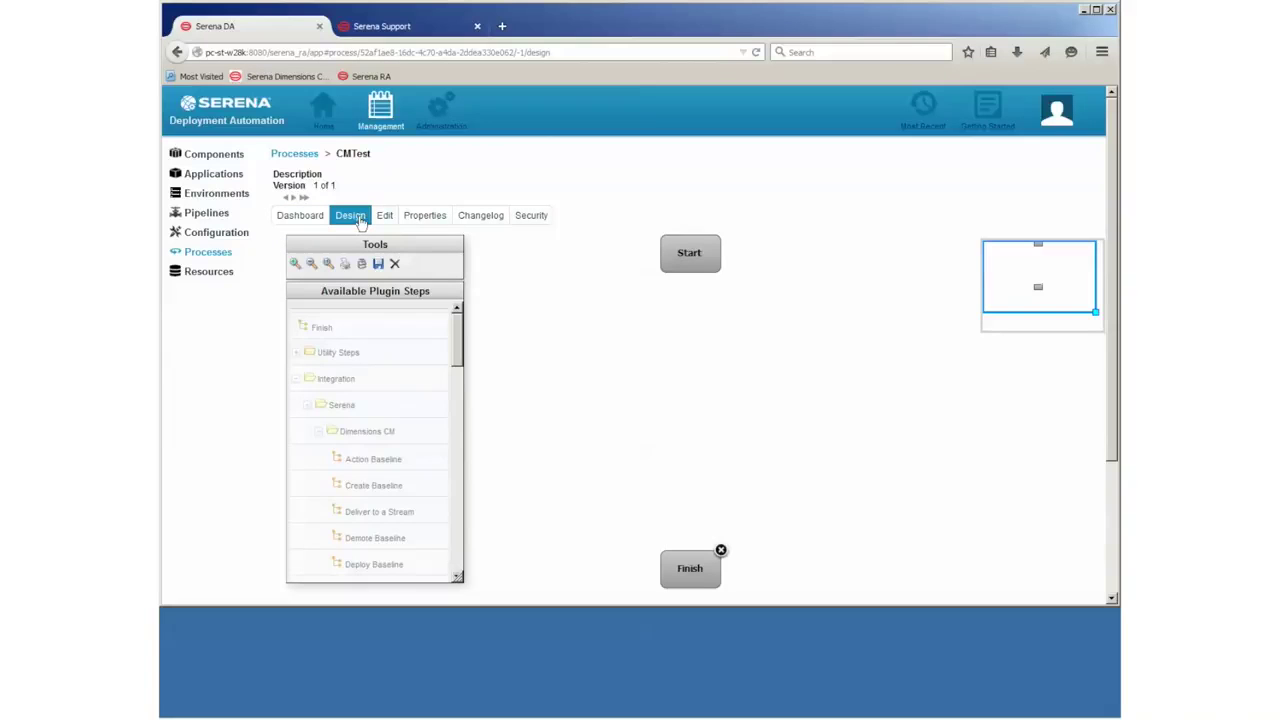
pyautogui.moveTo(462, 362); pyautogui.dragTo(457, 570)
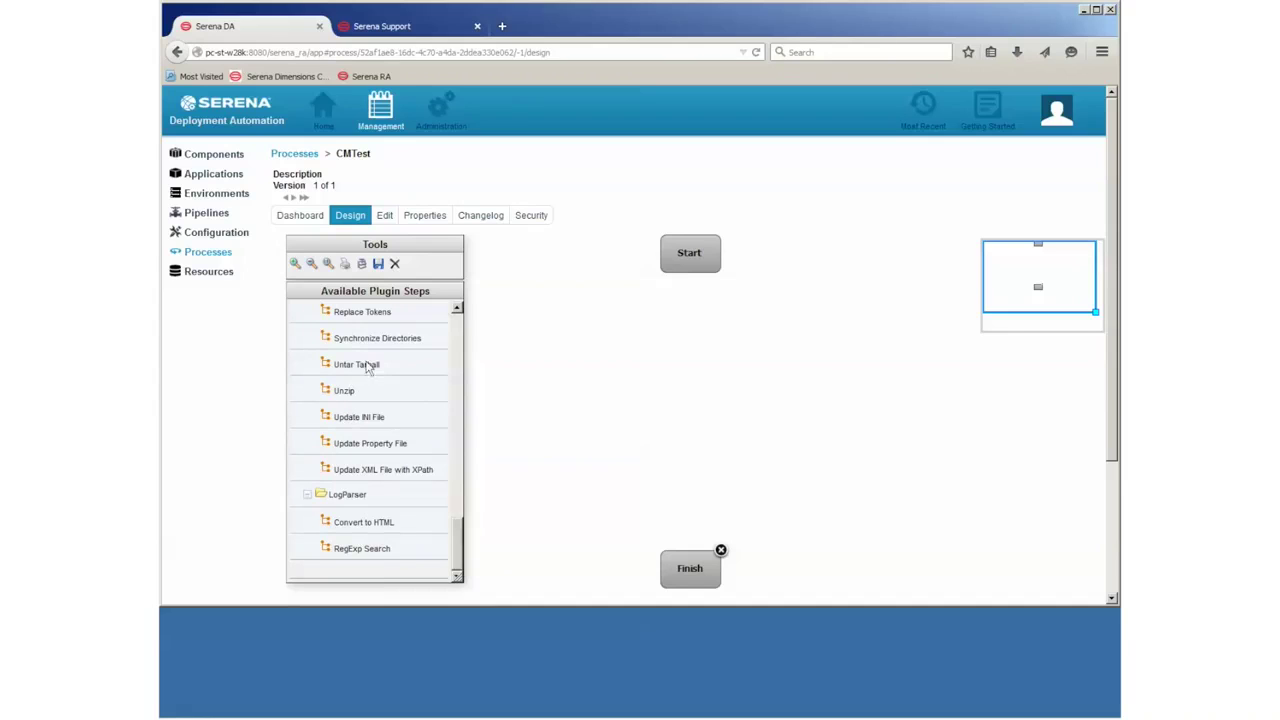
pyautogui.moveTo(459, 527); pyautogui.dragTo(460, 480)
pyautogui.moveTo(365, 357); pyautogui.dragTo(684, 313)
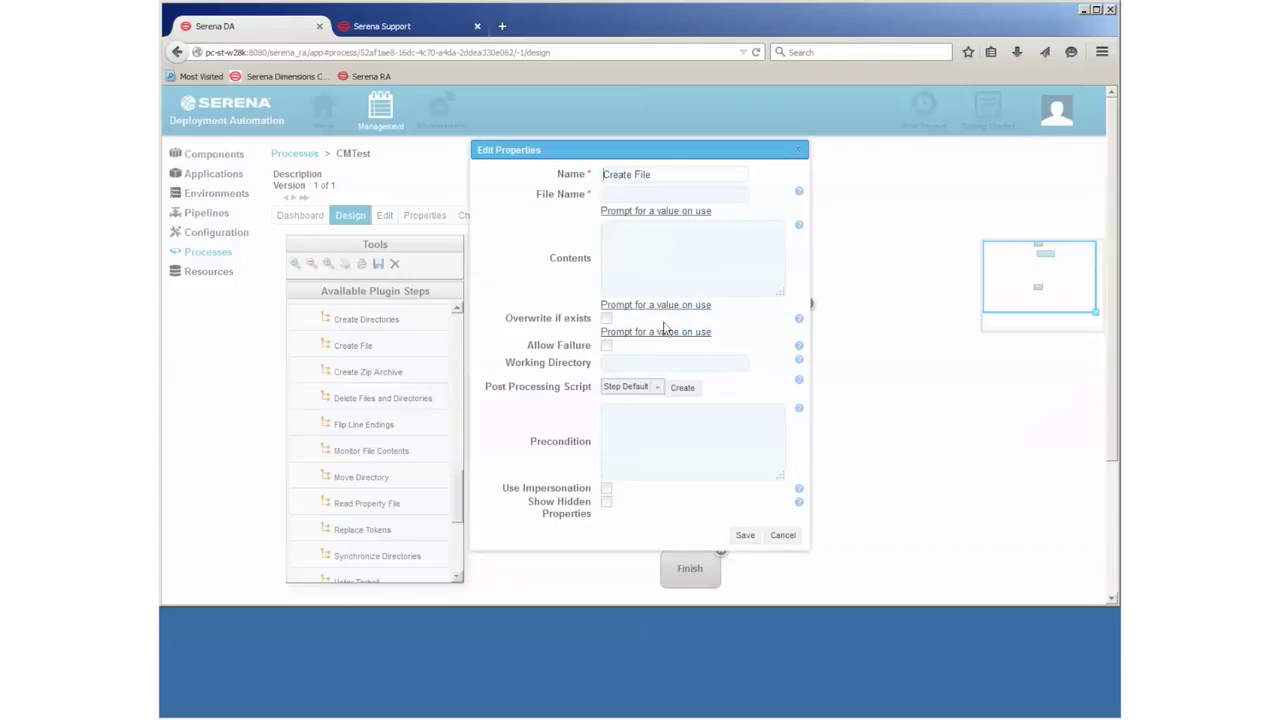
# Step: Set the Create File step's file name to prompt and its contents to 'File content'
pyautogui.click(640, 212)
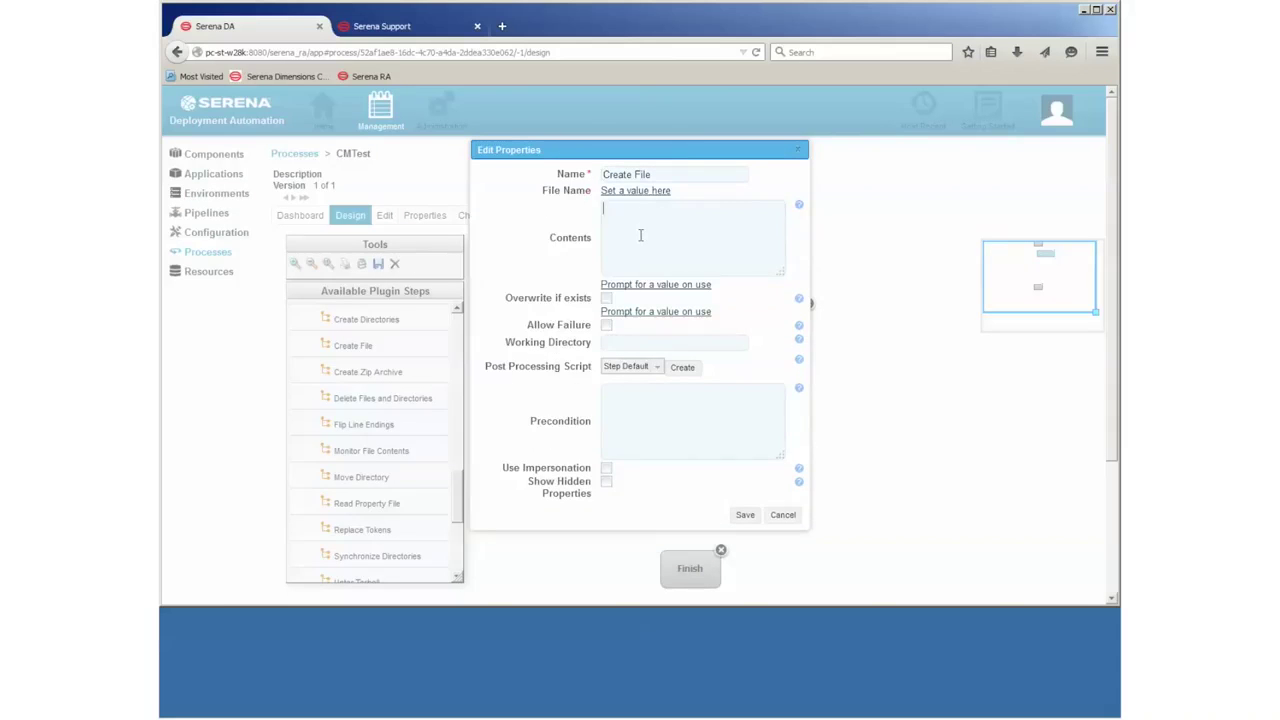
pyautogui.write('tont')
pyautogui.press('BackSpace')
pyautogui.press('BackSpace')
pyautogui.write('onettent')
# Step: Save the Create File step, link Start to it, and add an Upload Local File or Directory step
pyautogui.click(744, 516)
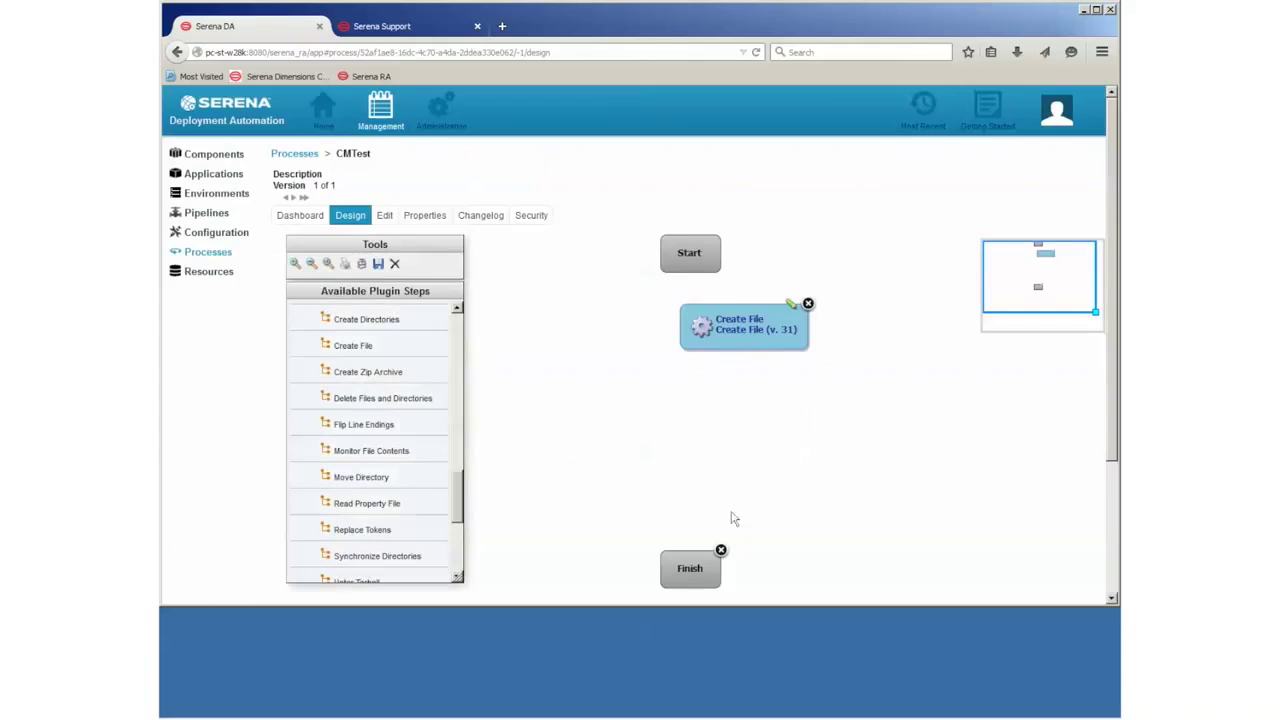
pyautogui.moveTo(686, 252); pyautogui.dragTo(738, 318)
pyautogui.moveTo(457, 496); pyautogui.dragTo(456, 355)
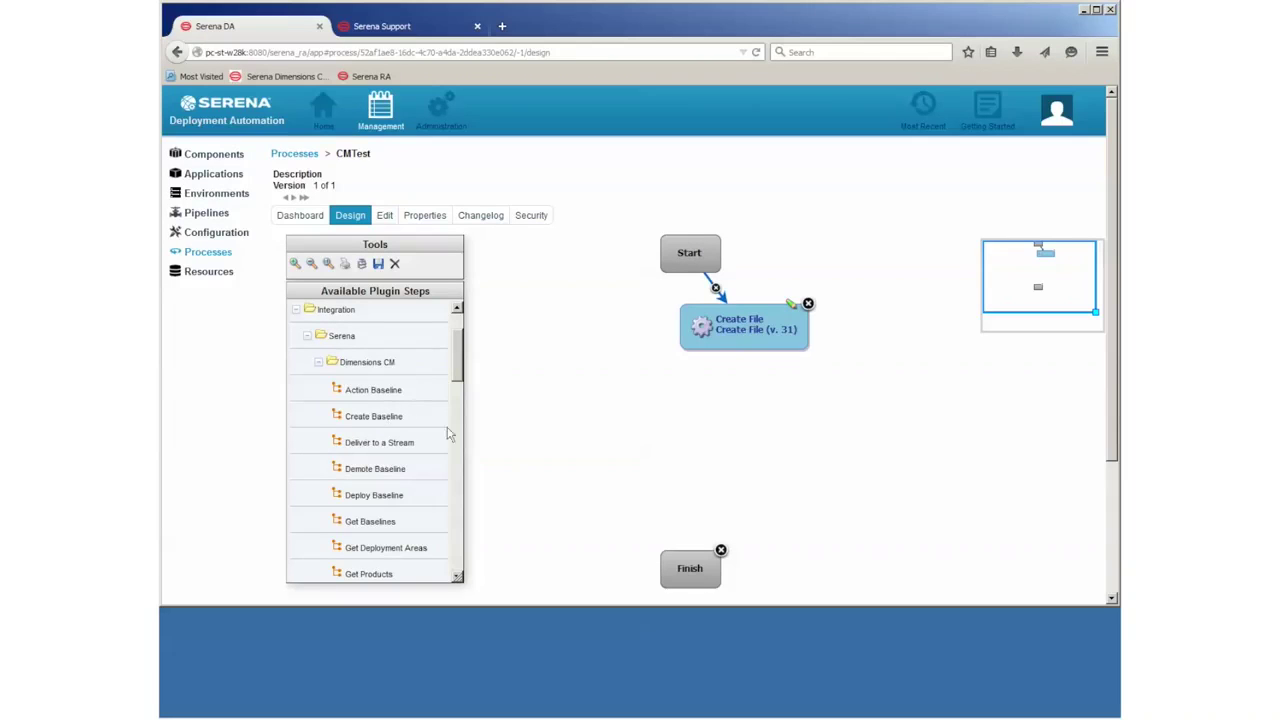
pyautogui.scroll(-4, 448, 433)
pyautogui.moveTo(327, 488); pyautogui.dragTo(709, 382)
# Step: Enter the Upload step's Dimensions user ID, password, server cpc-st-w, database cm_typical and connection dim12
pyautogui.click(624, 190)
pyautogui.write('dmsys')
pyautogui.press('Tab')
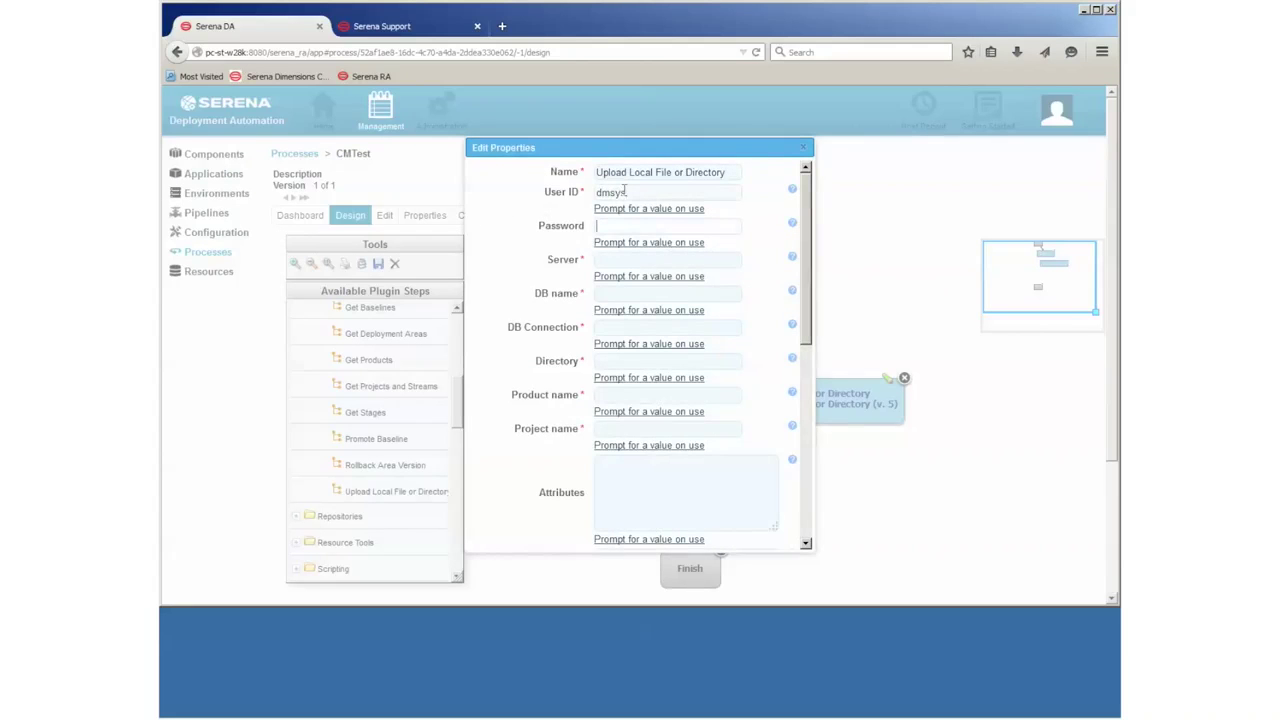
pyautogui.write('dmsys')
pyautogui.press('Tab')
pyautogui.write('c')
pyautogui.write('pc')
pyautogui.write('-st-w28k')
pyautogui.click(646, 295)
pyautogui.write('cm_typc')
pyautogui.press('BackSpace')
pyautogui.write('ical')
pyautogui.click(631, 330)
pyautogui.write('dim12')
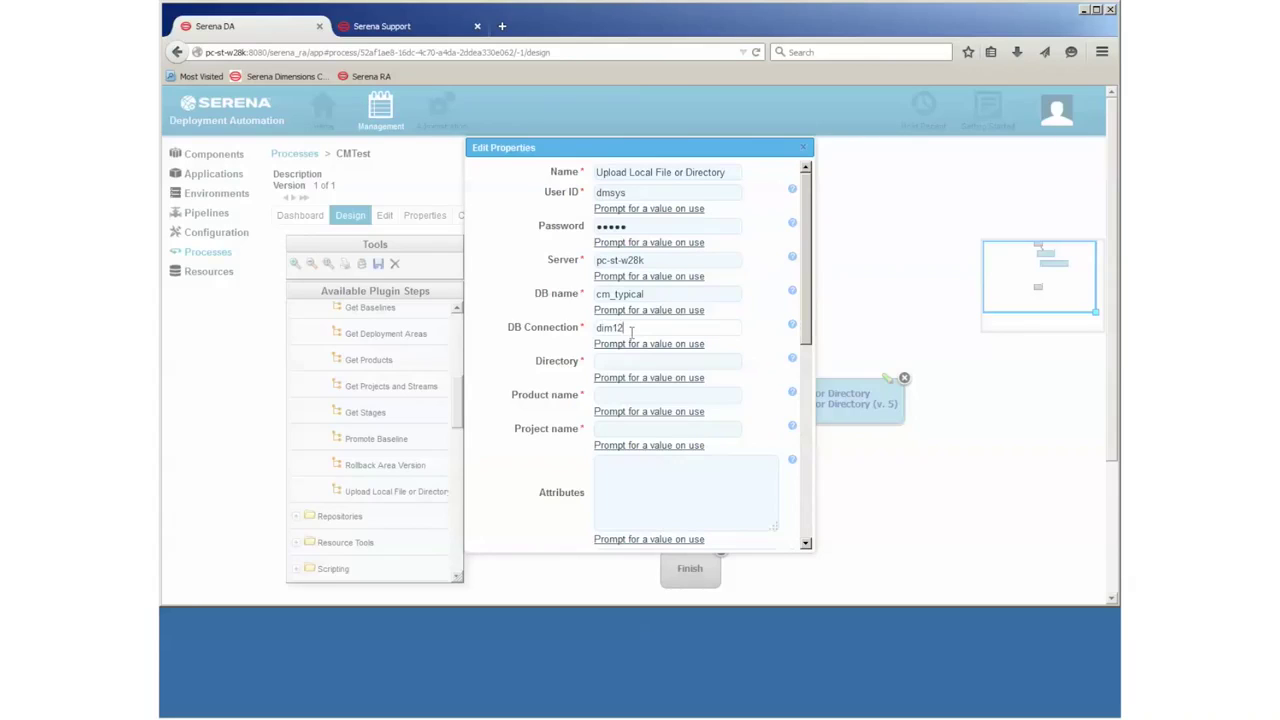
pyautogui.click(629, 362)
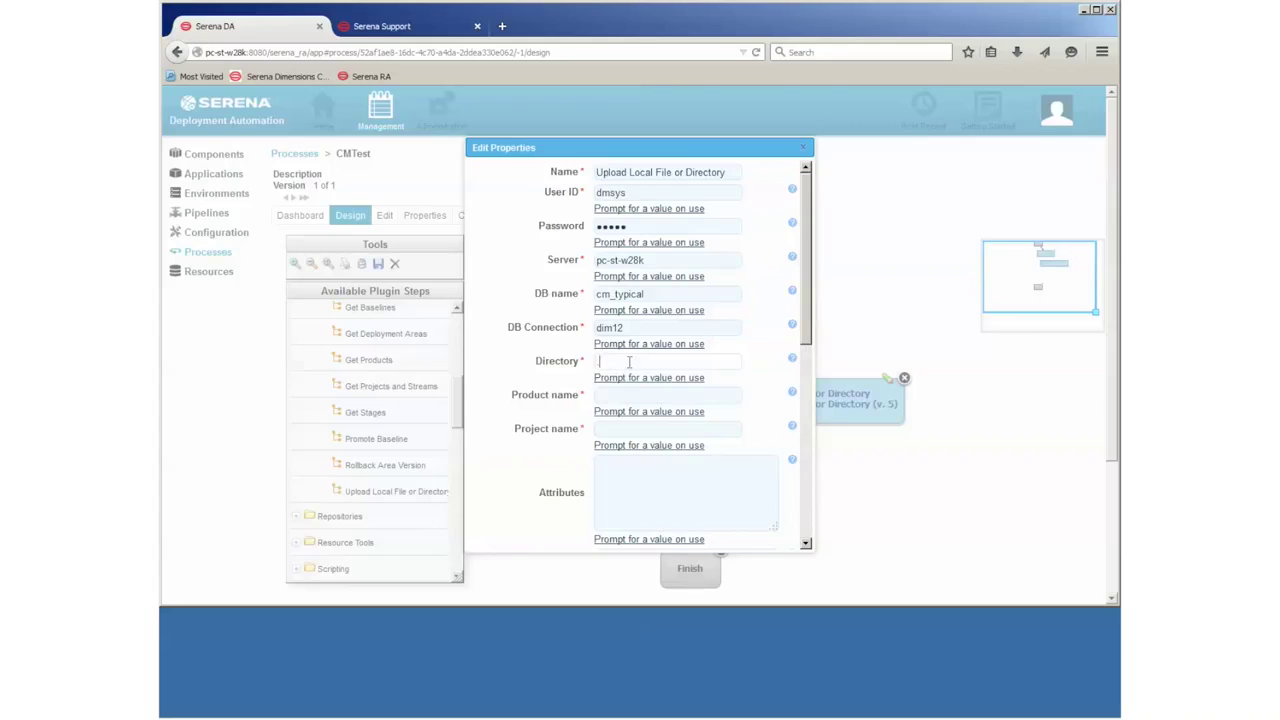
# Step: Set product QLARIUS, project SDA_TEST and an upload description, then save the step
pyautogui.click(637, 396)
pyautogui.write('QLARIUS')
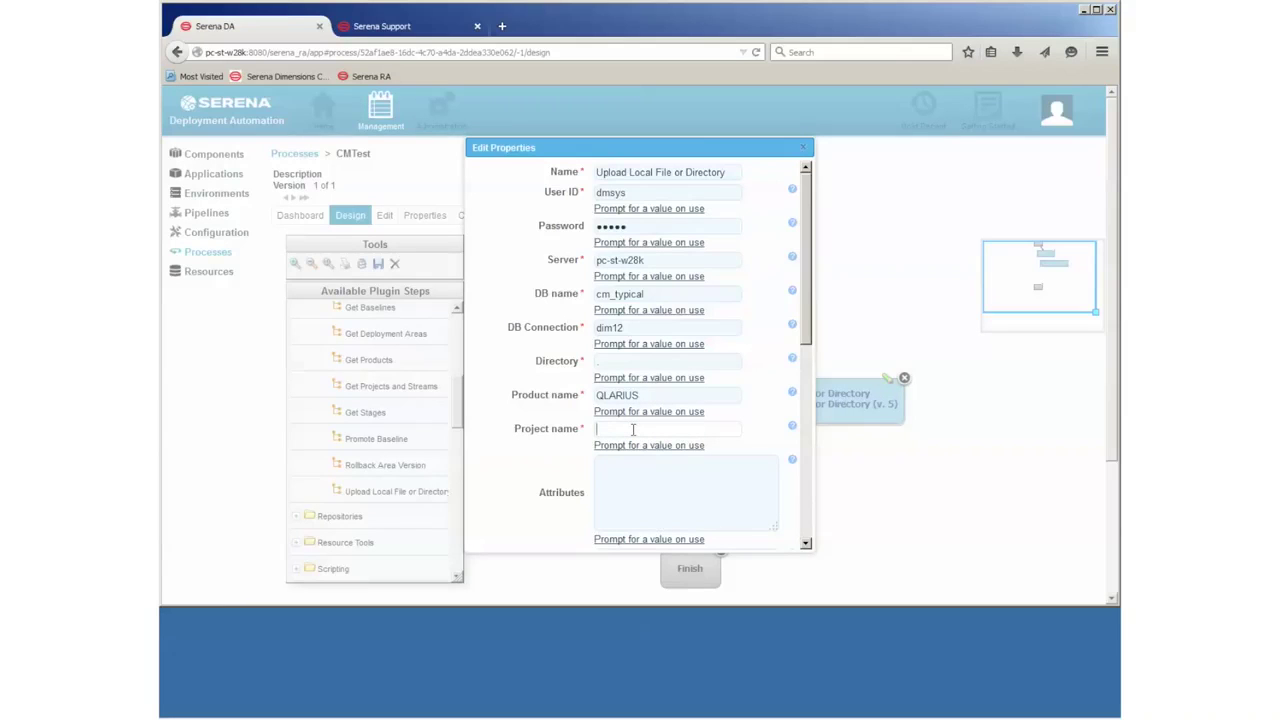
pyautogui.write('DA_TEST')
pyautogui.scroll(-3, 806, 330)
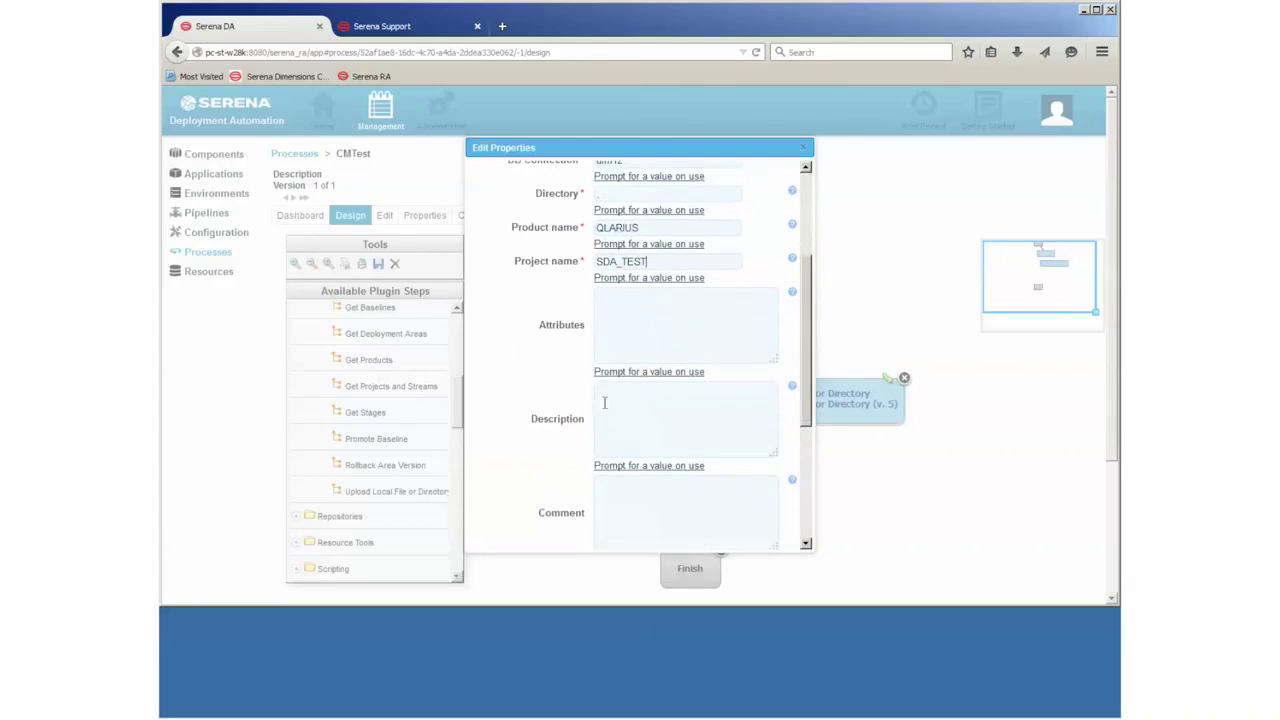
pyautogui.write('ploaded from the CM plugin from SDA')
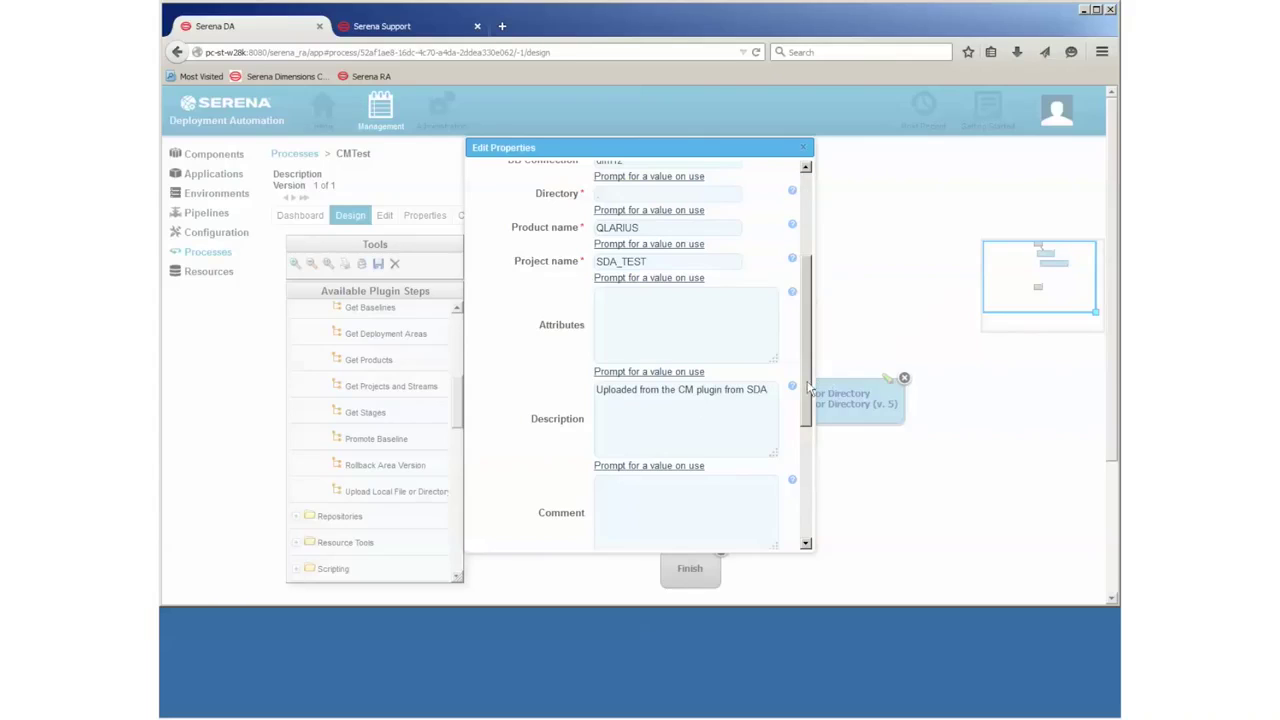
pyautogui.moveTo(650, 262); pyautogui.dragTo(593, 262)
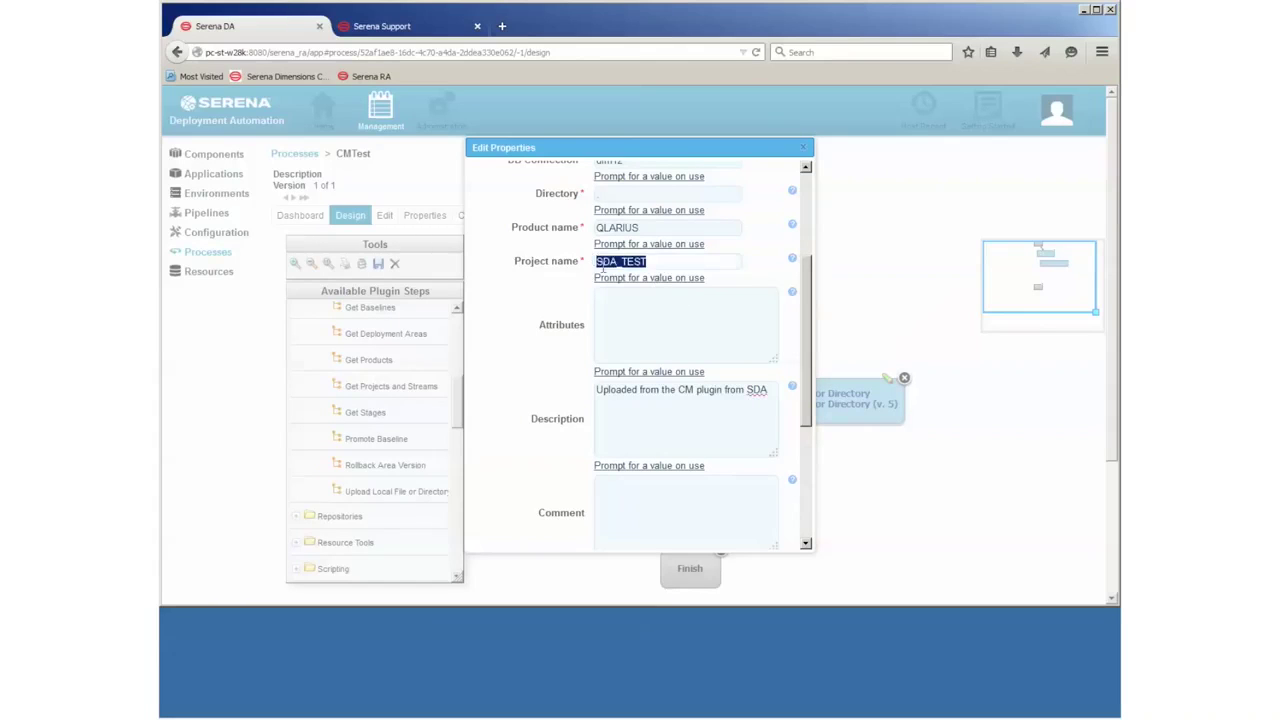
pyautogui.moveTo(812, 385); pyautogui.dragTo(804, 515)
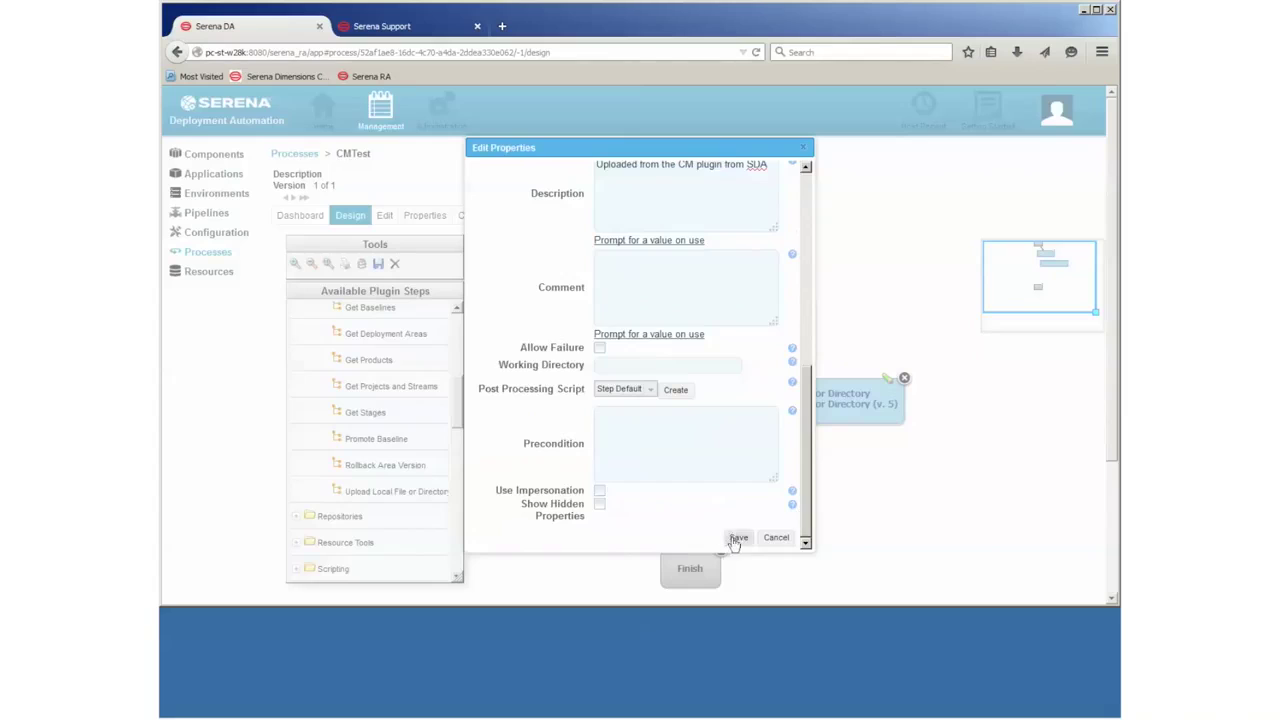
pyautogui.click(733, 538)
# Step: In Dimensions, create a WORKSET project SDA_TEST with description 'sda'
pyautogui.click(320, 710)
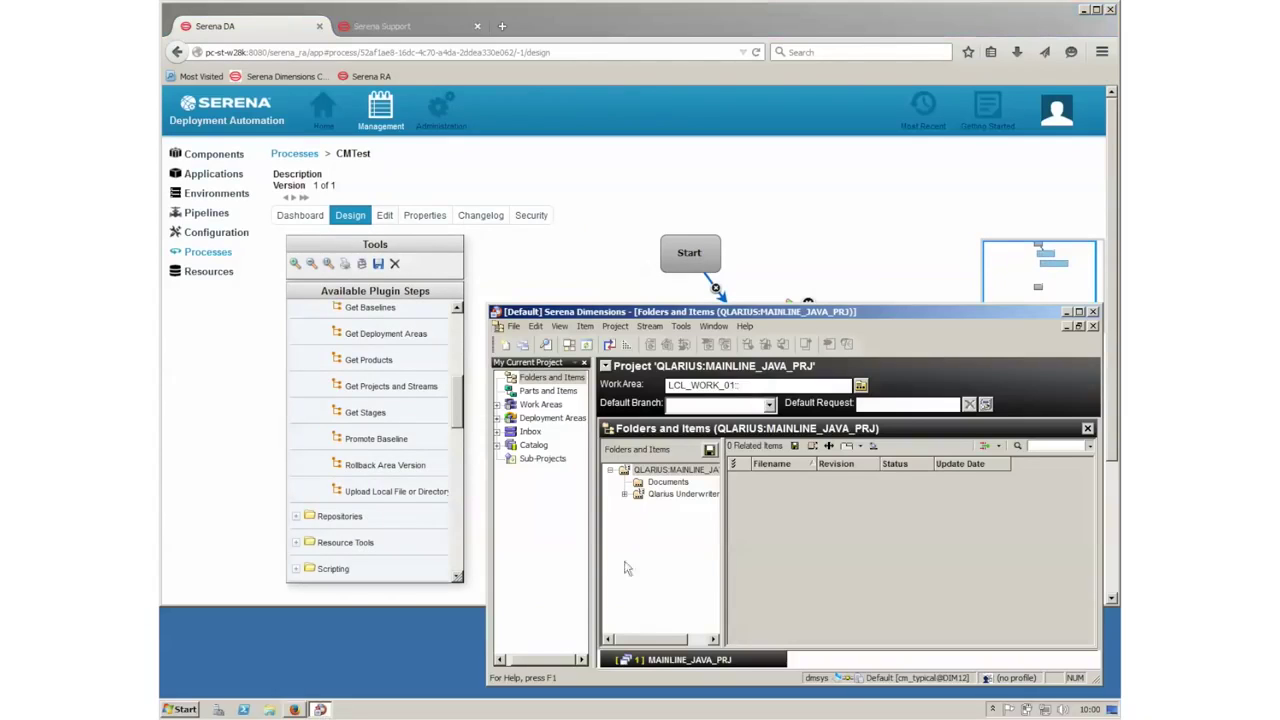
pyautogui.click(616, 327)
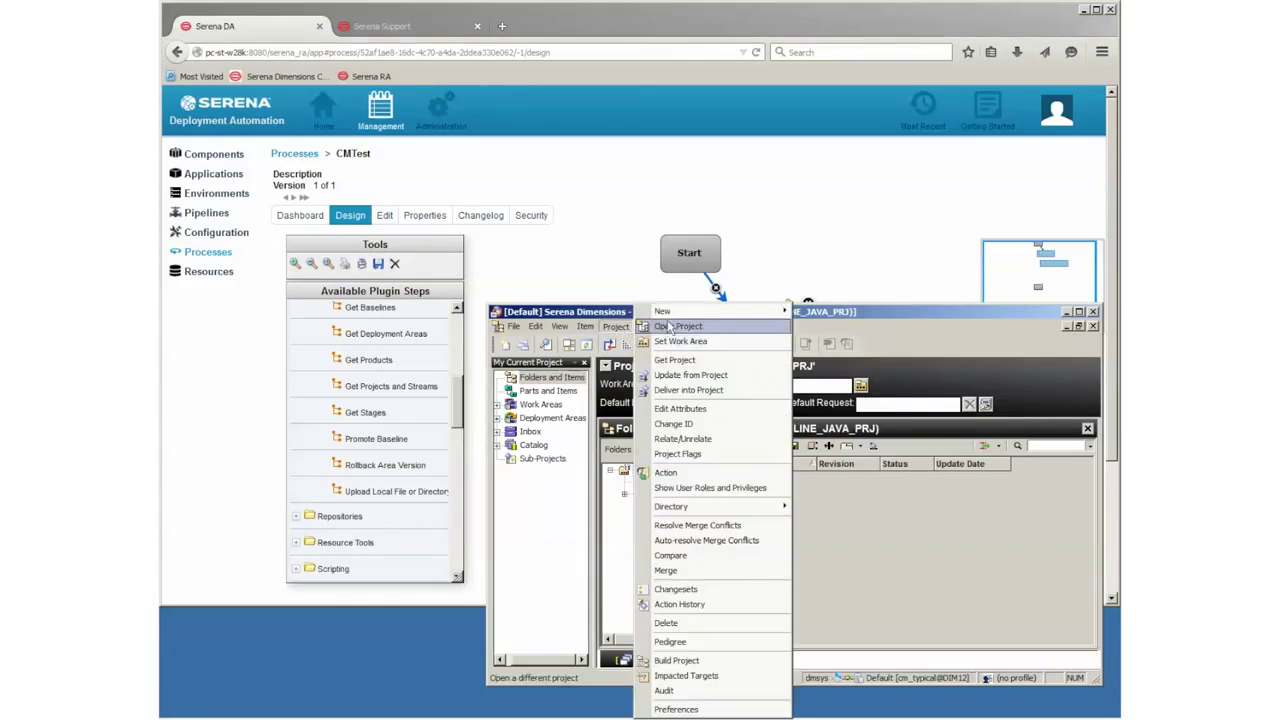
pyautogui.moveTo(690, 314)
pyautogui.click(816, 316)
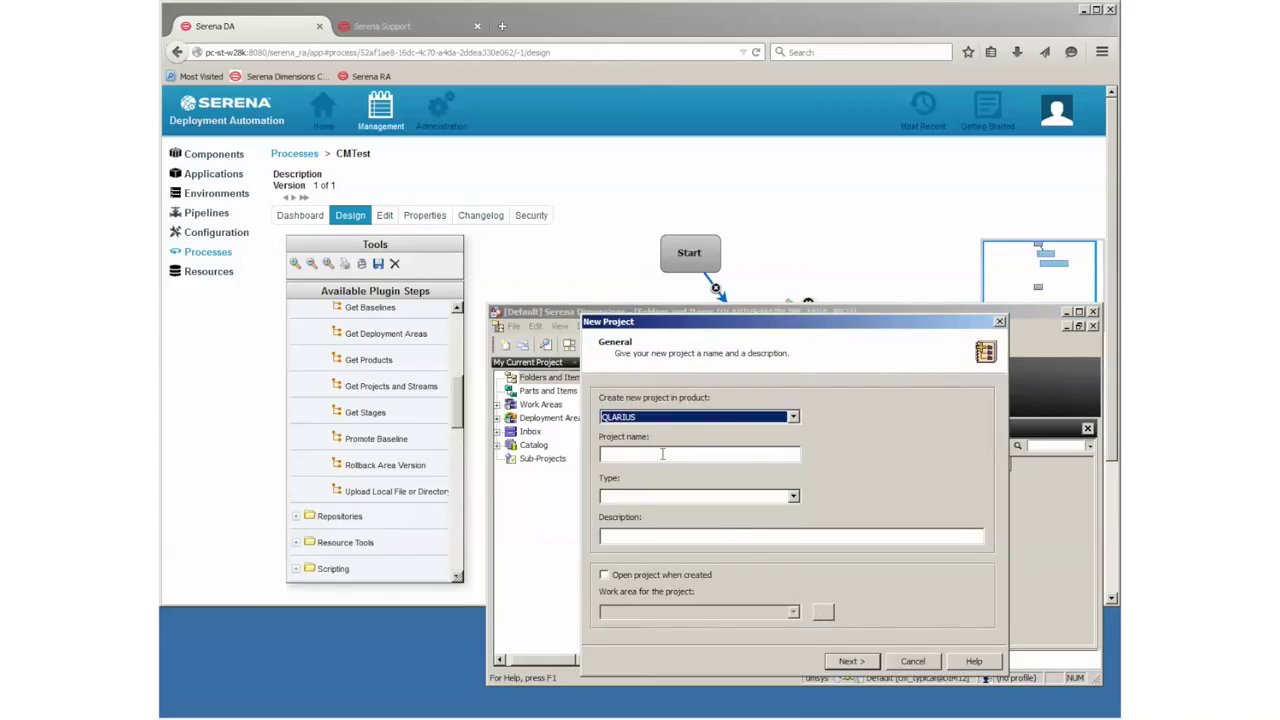
pyautogui.click(662, 454)
pyautogui.write('SDA_TEST')
pyautogui.click(635, 497)
pyautogui.click(630, 520)
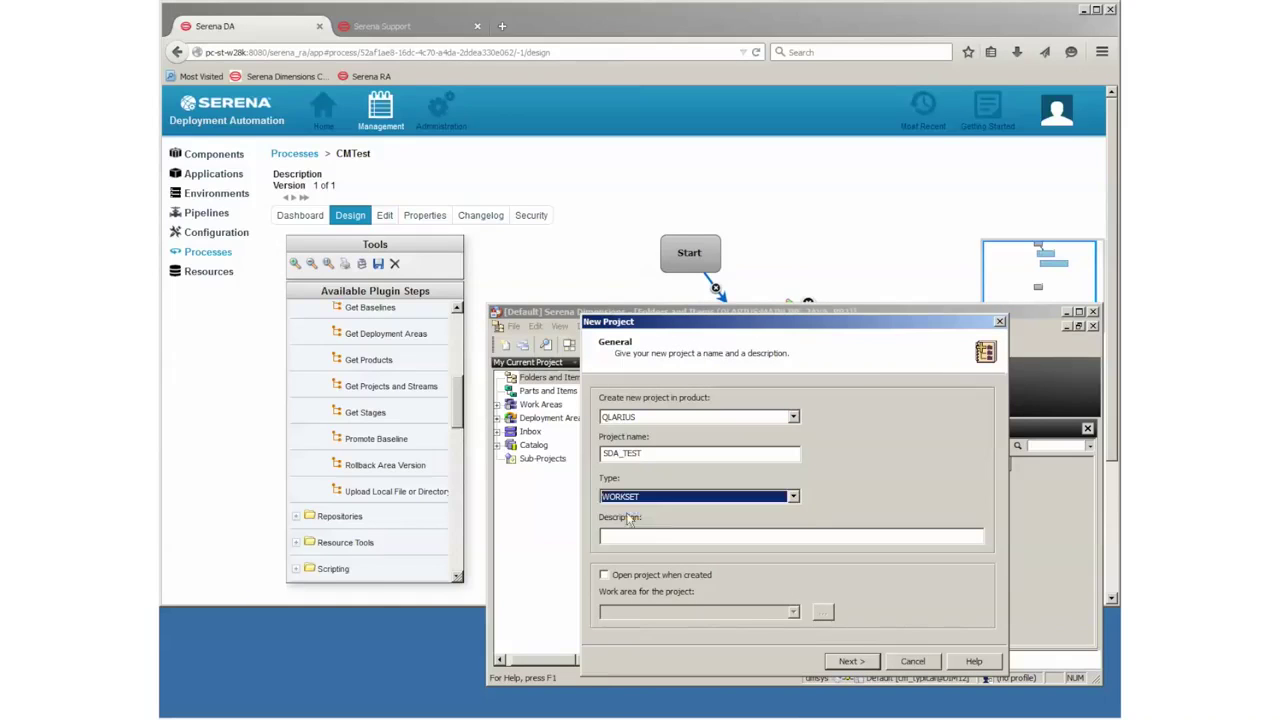
pyautogui.click(649, 540)
pyautogui.write('sda test')
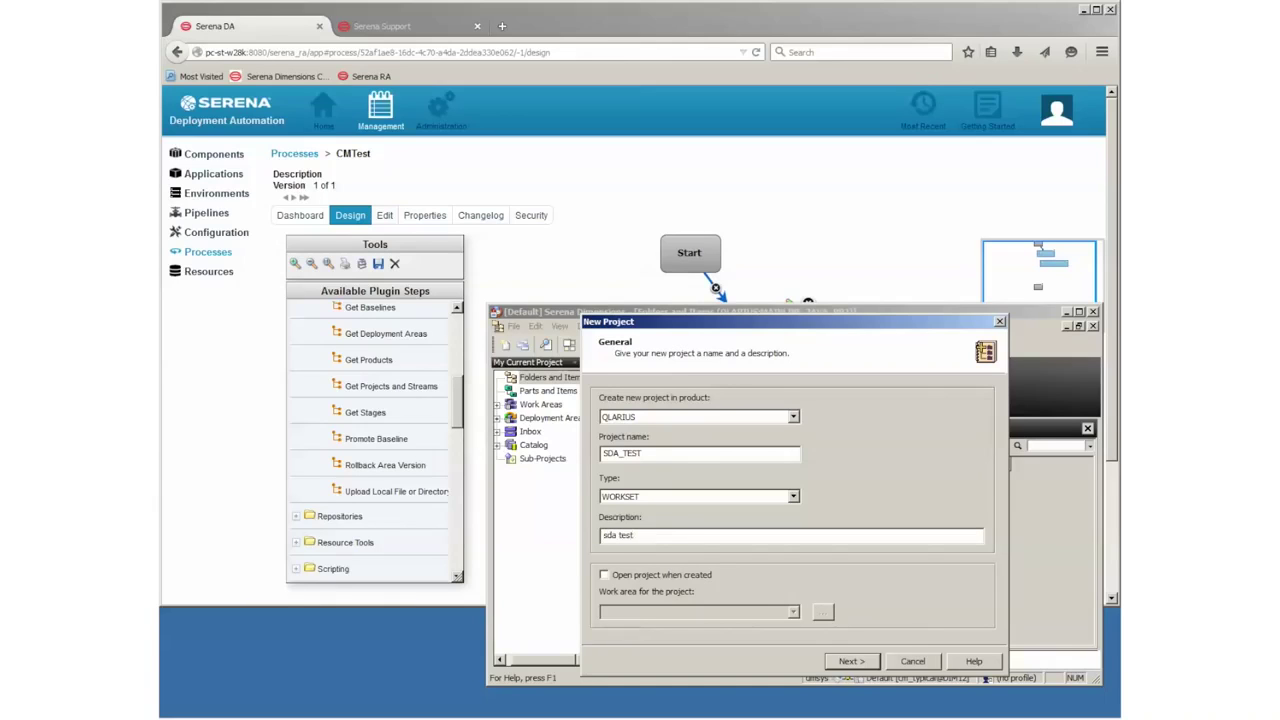
pyautogui.click(851, 661)
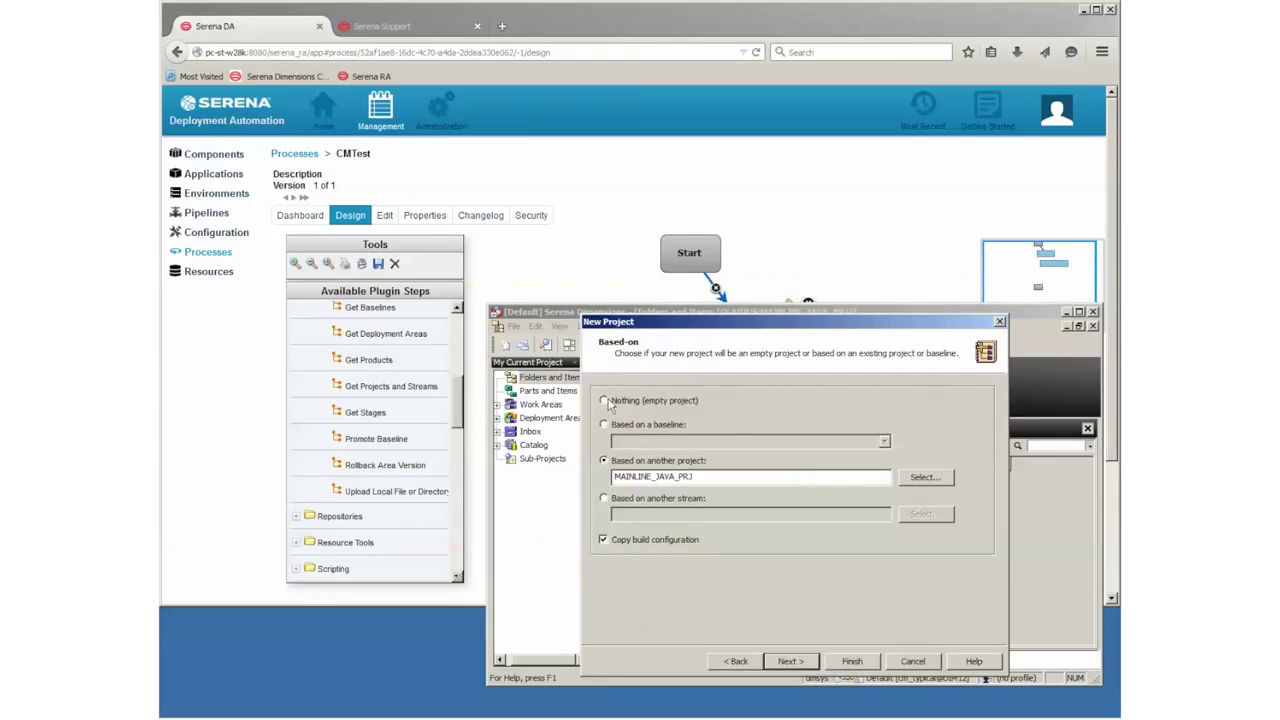
pyautogui.click(848, 662)
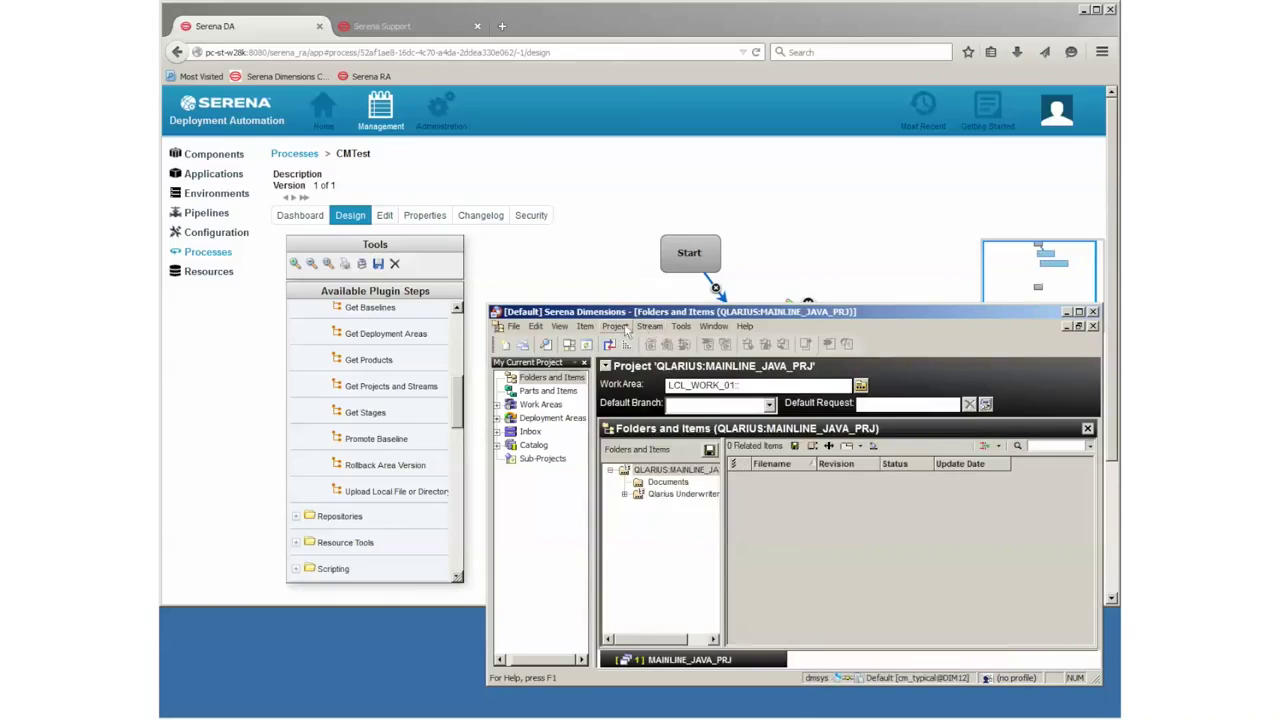
# Step: Open the QLARIUS:SDA_TEST project, then minimize Dimensions
pyautogui.click(626, 331)
pyautogui.click(661, 333)
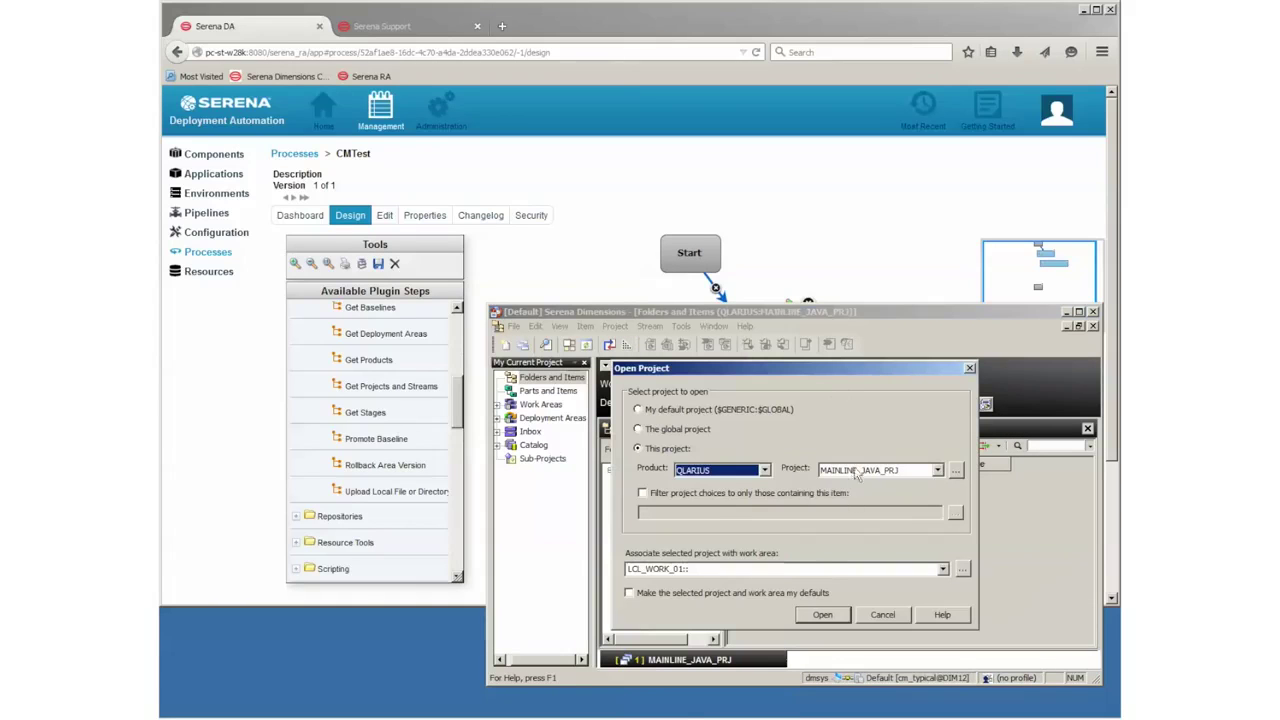
pyautogui.click(856, 474)
pyautogui.click(854, 541)
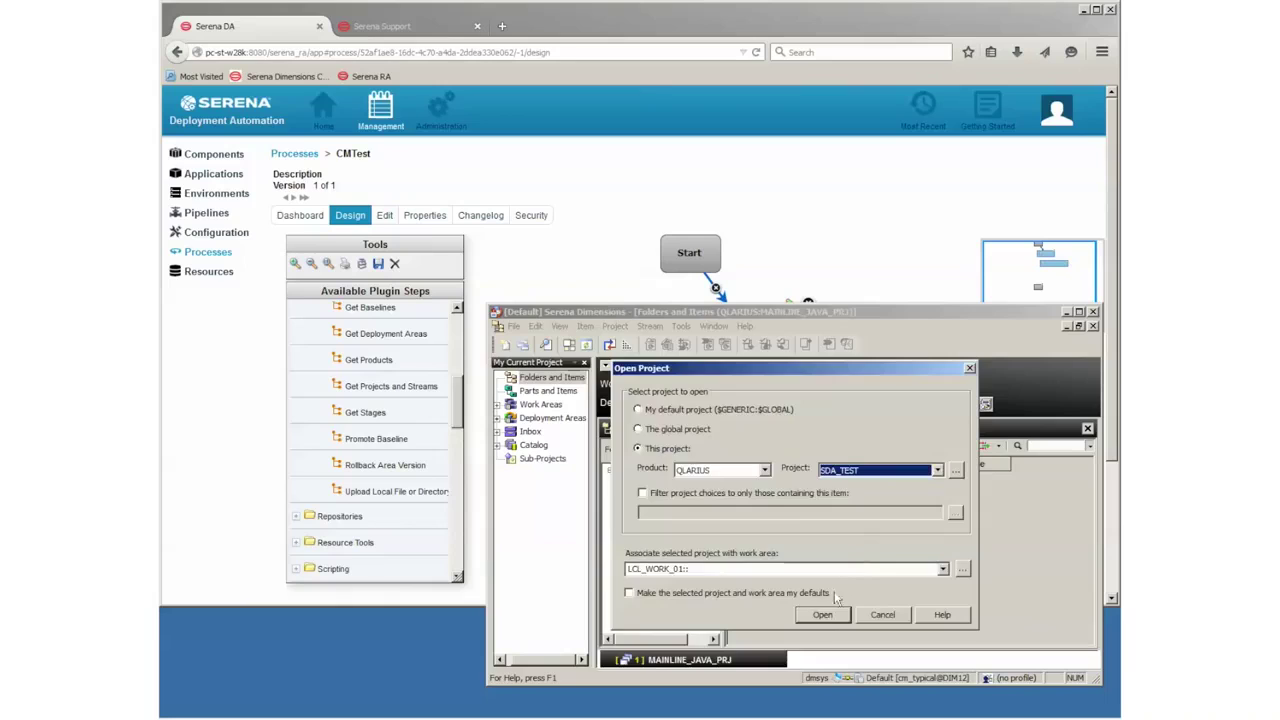
pyautogui.click(822, 614)
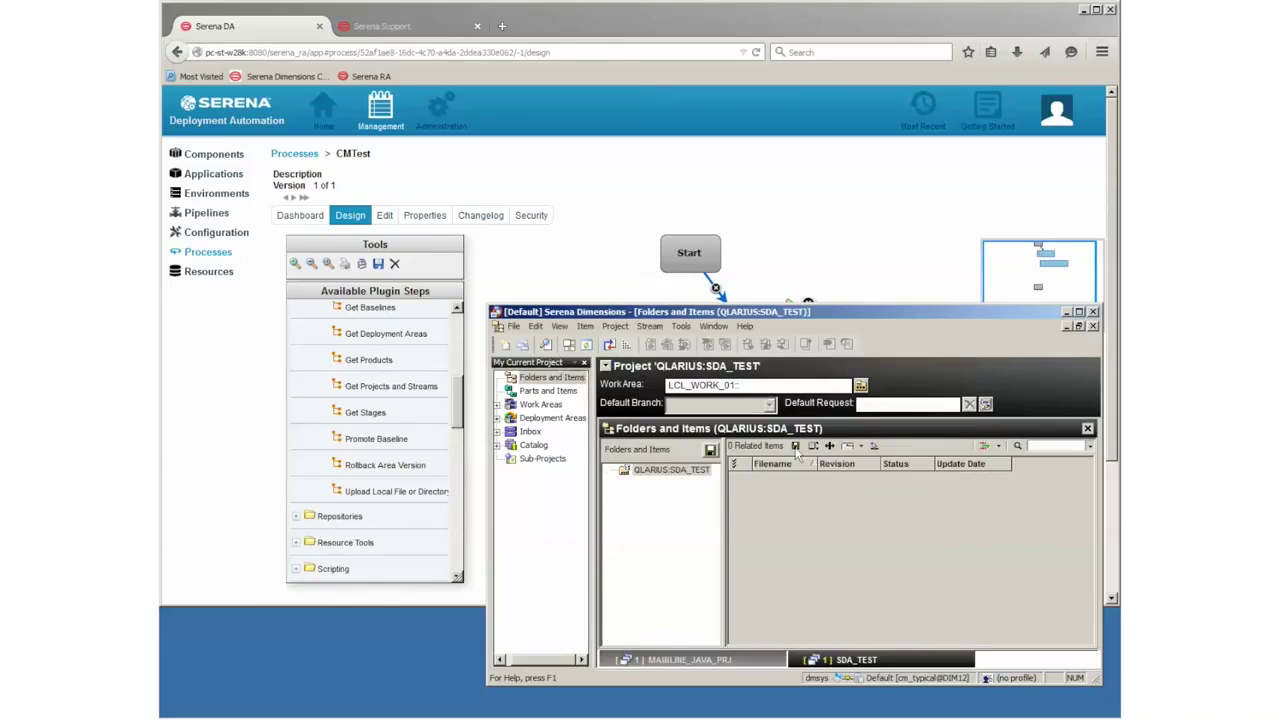
pyautogui.click(1066, 312)
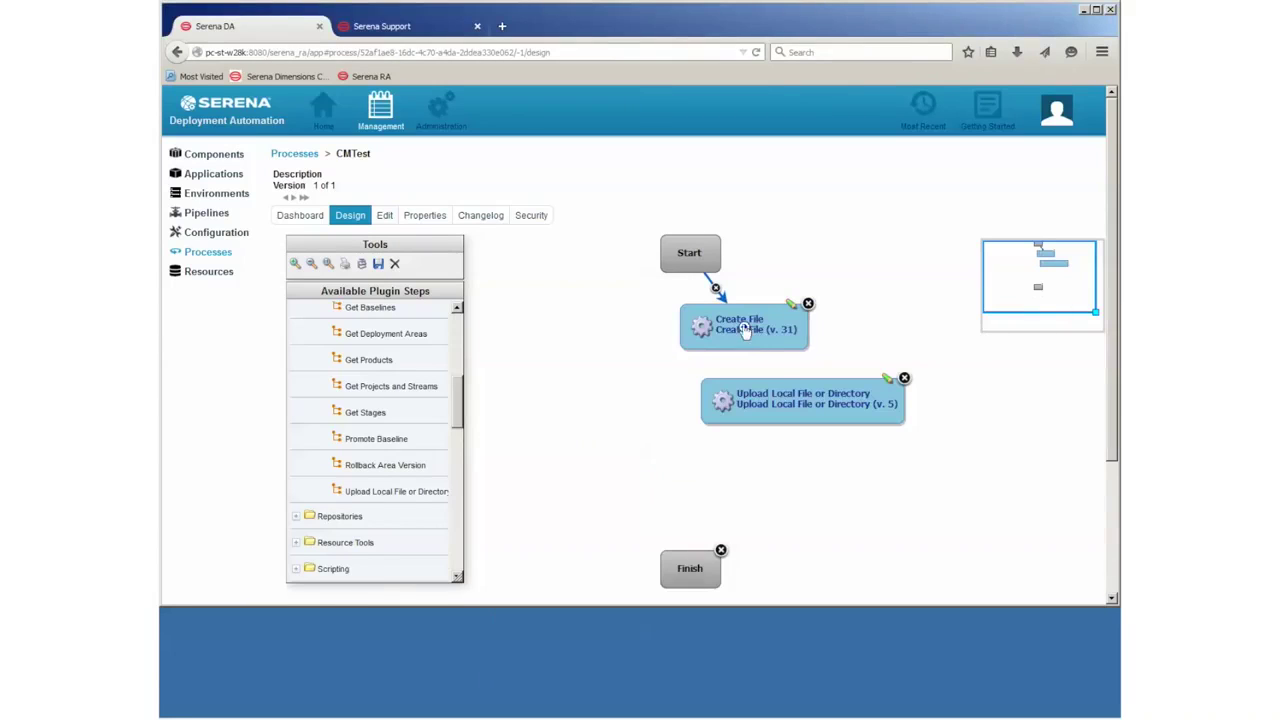
# Step: Connect Create File to Upload and add a Create Baseline step
pyautogui.moveTo(770, 377); pyautogui.dragTo(776, 392)
pyautogui.scroll(4, 457, 418)
pyautogui.moveTo(370, 386); pyautogui.dragTo(728, 490)
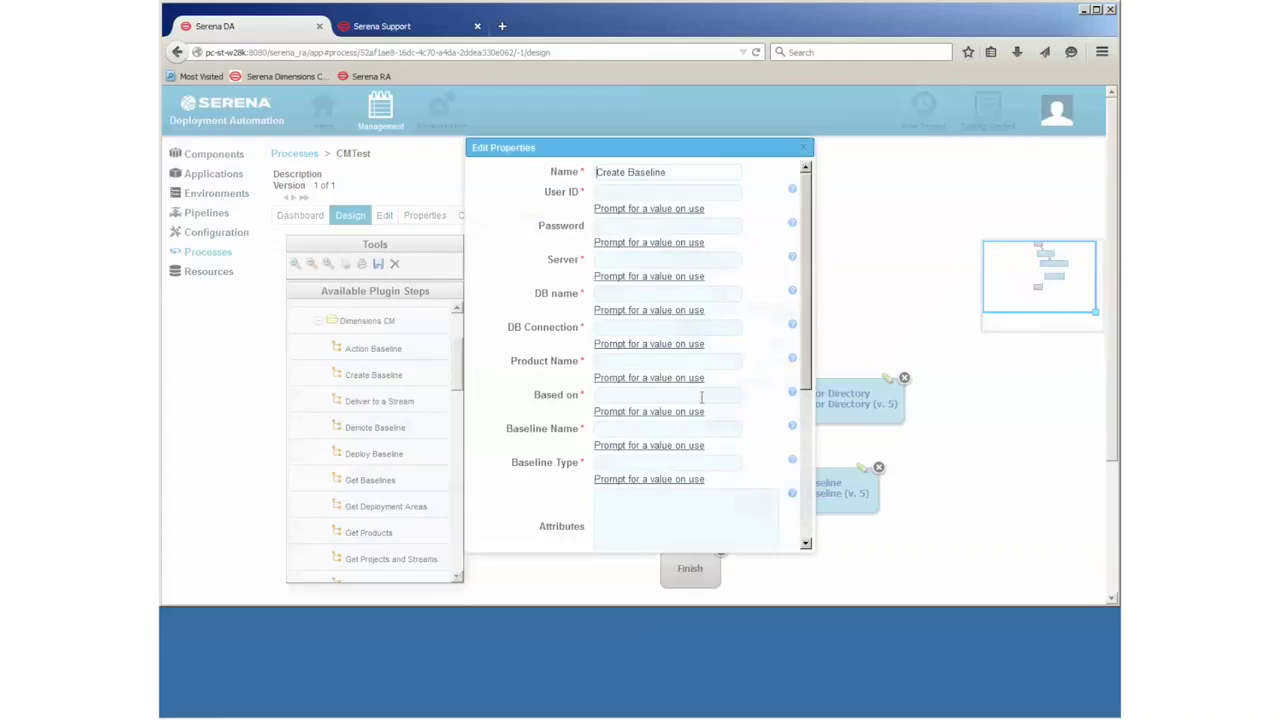
# Step: Enter the baseline step's Dimensions user ID, password, server pc-st-w28k, database cm_typical and connection dim
pyautogui.click(619, 191)
pyautogui.write('dmsys')
pyautogui.press('Tab')
pyautogui.write('dmsys')
pyautogui.press('Tab')
pyautogui.write('pc-st-w28k')
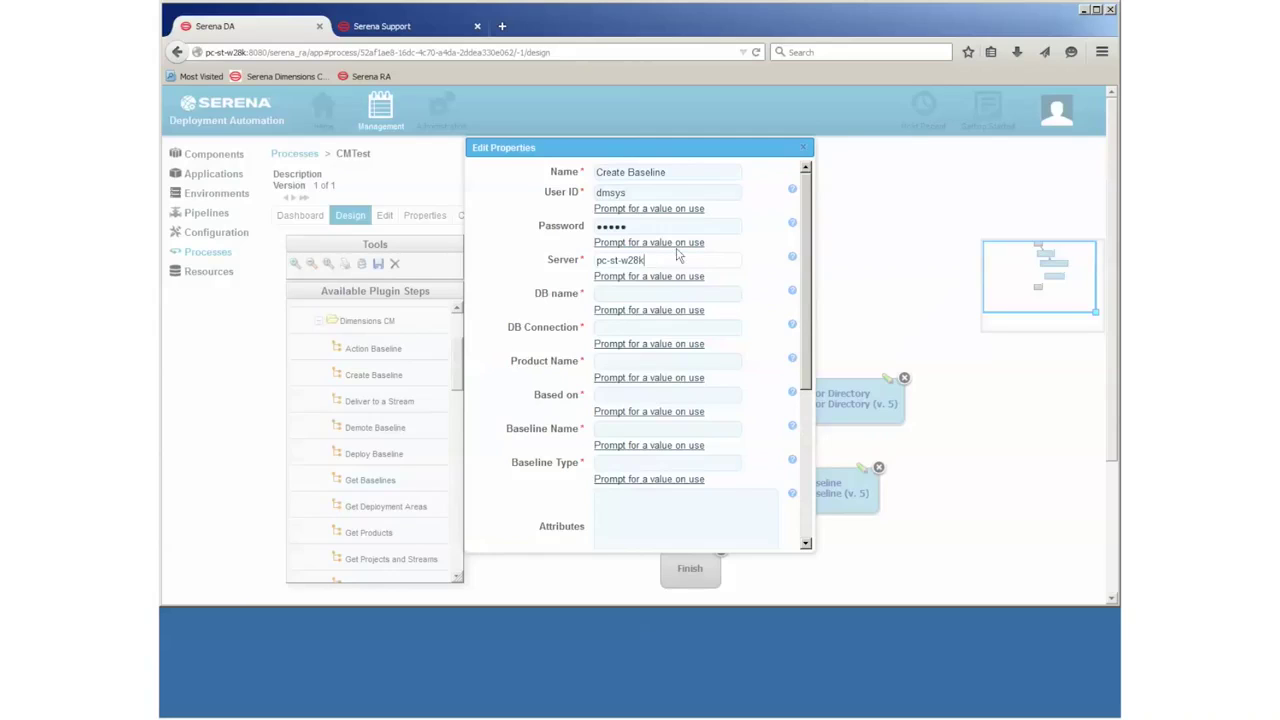
pyautogui.click(660, 293)
pyautogui.write('cm_typical')
pyautogui.click(645, 331)
pyautogui.write('dim12')
# Step: Set product QLARIUS, based-on project SDA_TEST, prompted baseline name and type BASELINE, then save
pyautogui.click(625, 366)
pyautogui.write('QLARIUS')
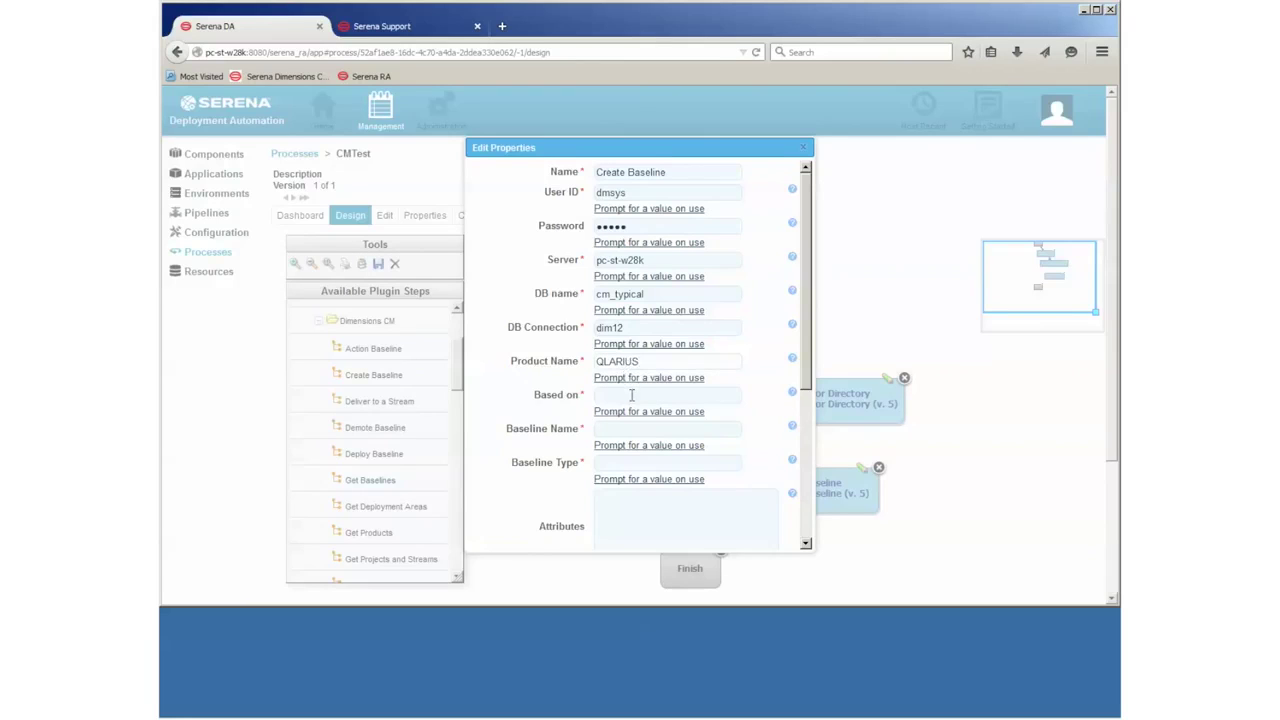
pyautogui.click(633, 396)
pyautogui.write('SDA_TEST')
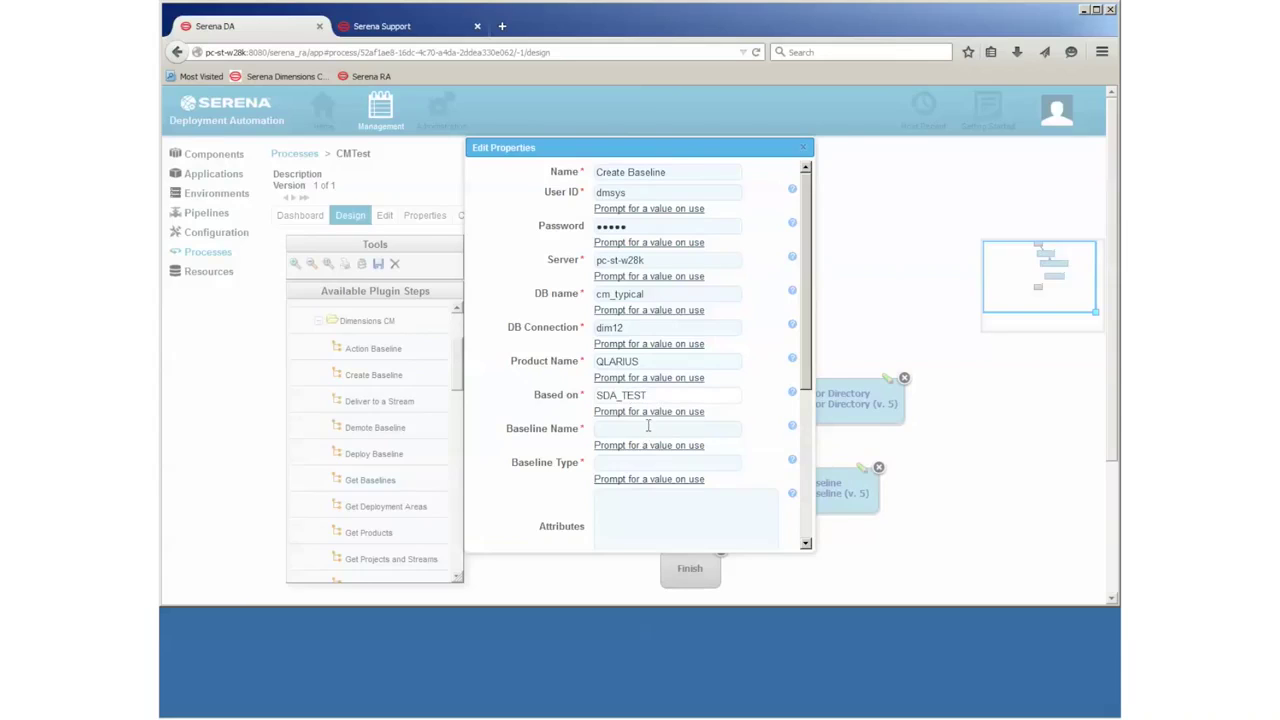
pyautogui.click(648, 428)
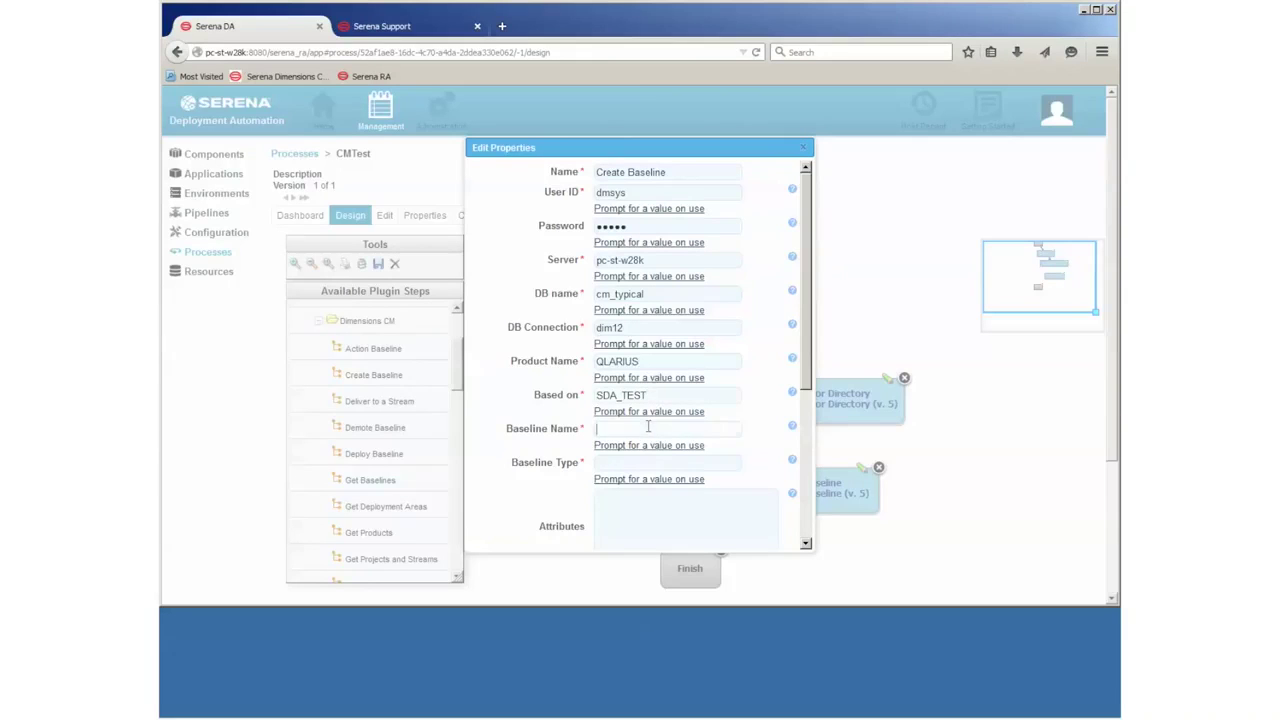
pyautogui.click(641, 445)
pyautogui.click(636, 447)
pyautogui.write('BASELINE')
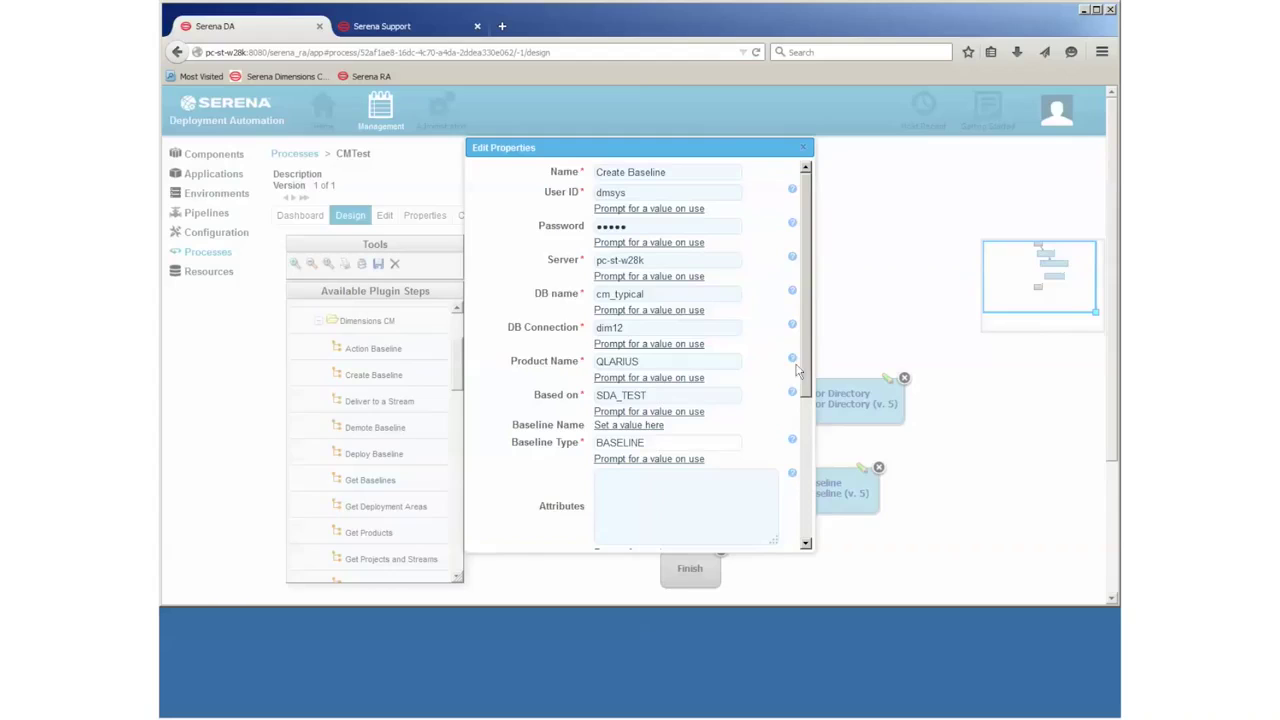
pyautogui.moveTo(808, 355); pyautogui.dragTo(806, 449)
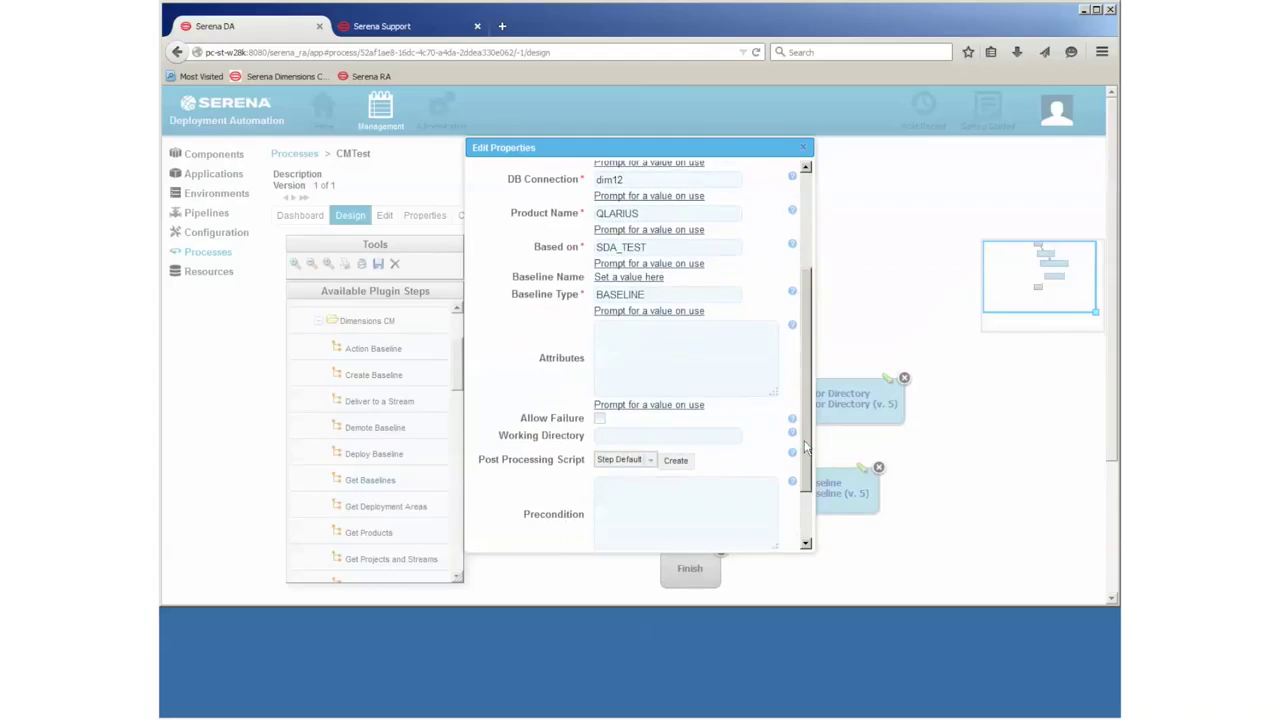
pyautogui.moveTo(806, 449); pyautogui.dragTo(806, 480)
pyautogui.click(737, 537)
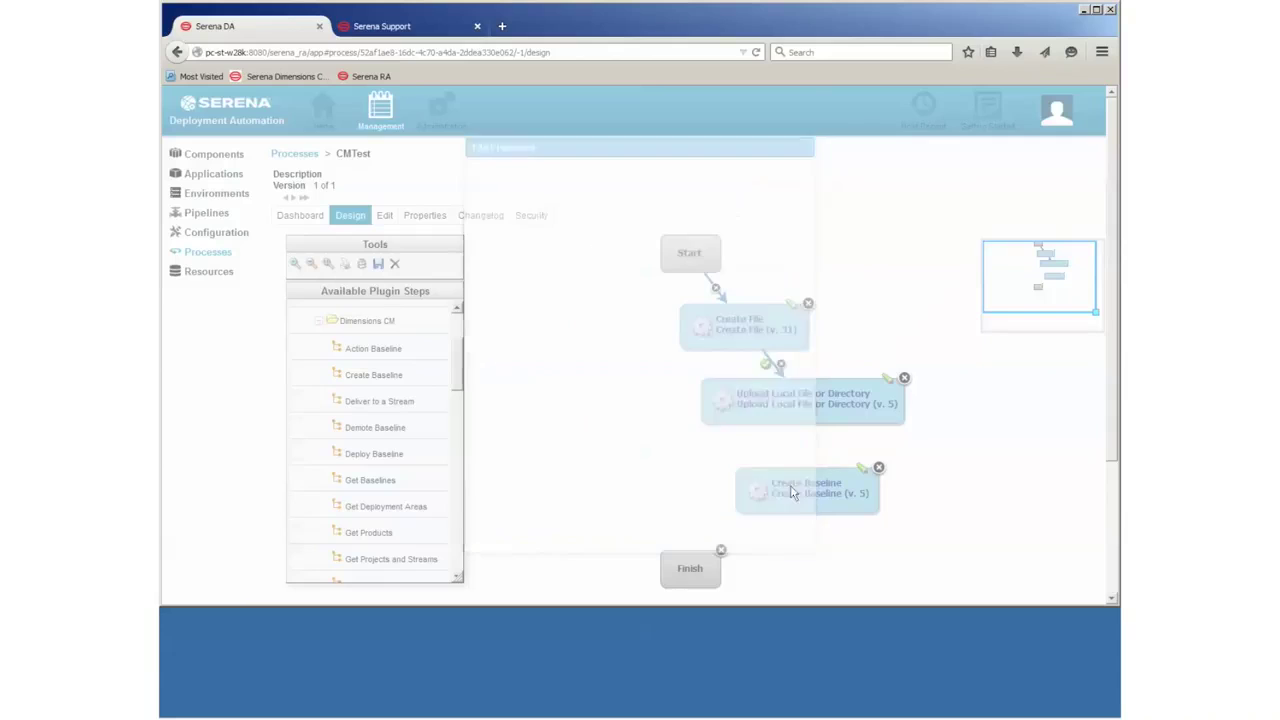
# Step: Connect Upload to Create Baseline and save CMTest as version 2
pyautogui.moveTo(806, 408); pyautogui.dragTo(716, 575)
pyautogui.click(378, 264)
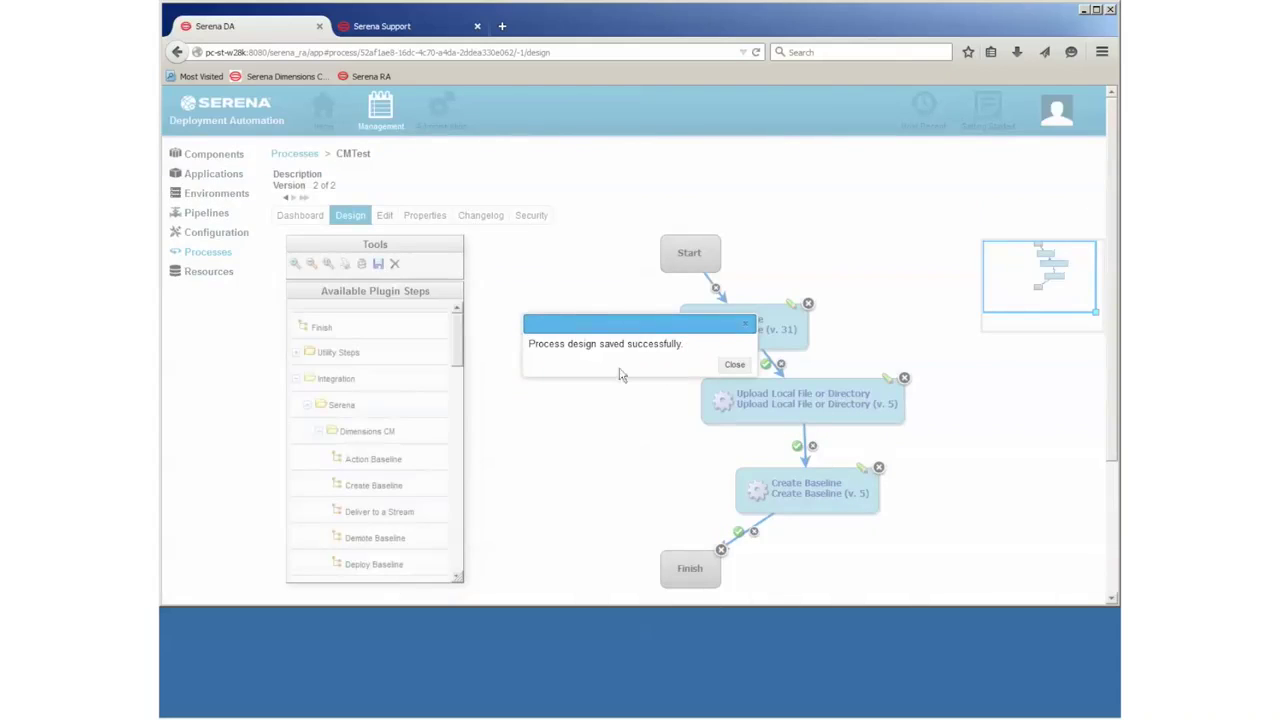
pyautogui.click(734, 364)
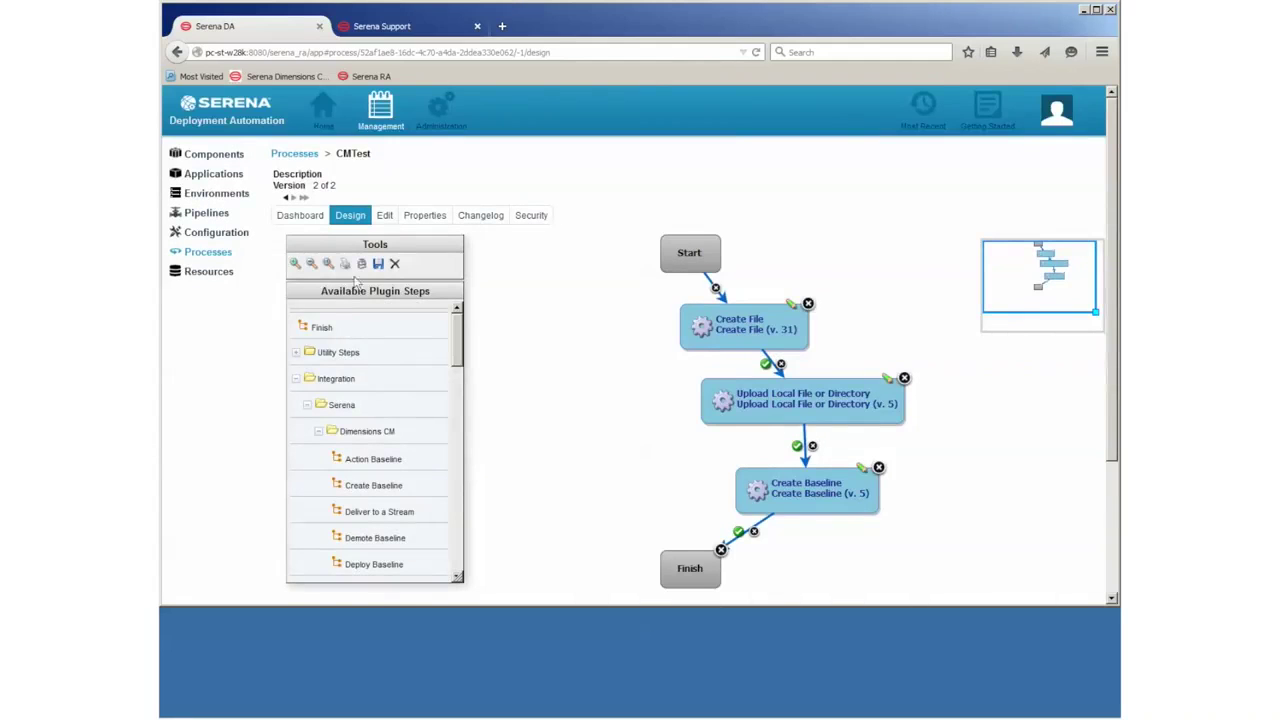
# Step: Run CMTest with File Name test_file_one.java and Baseline Name SDA_TEST_BASELINE_NO1
pyautogui.click(312, 221)
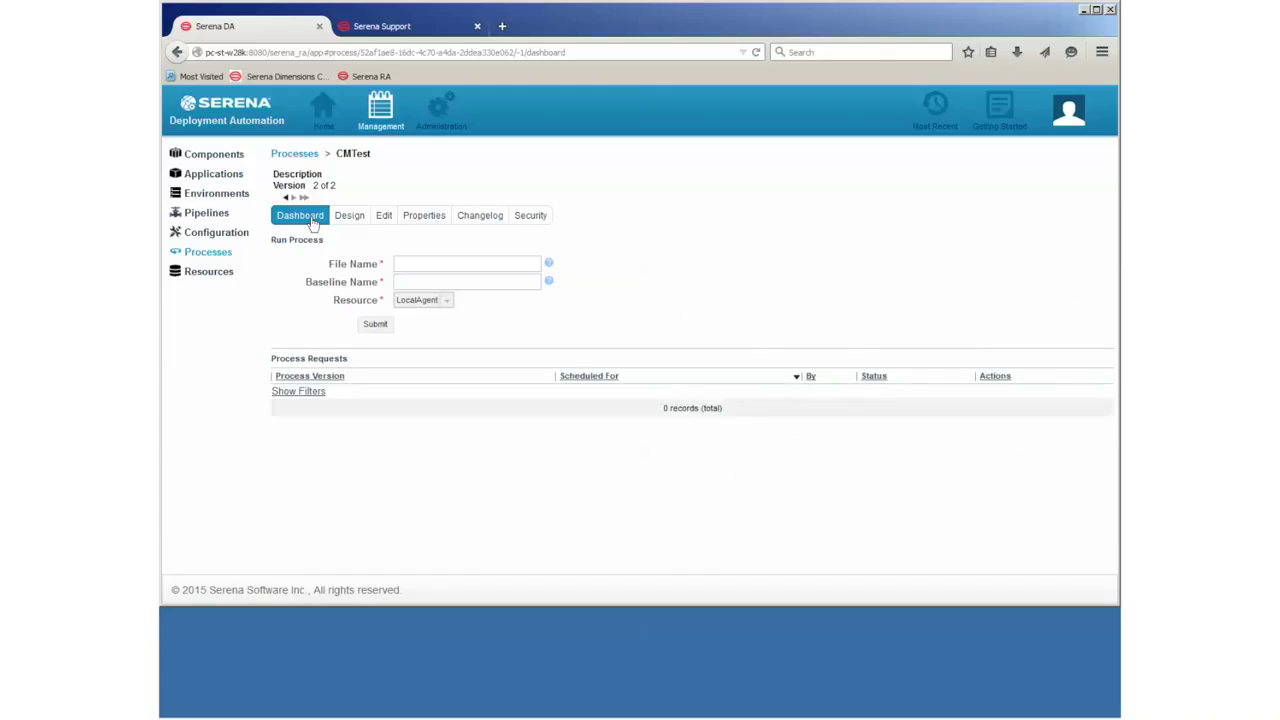
pyautogui.click(447, 264)
pyautogui.write('test_file_one')
pyautogui.click(478, 284)
pyautogui.write('SDA_TEST_BASELINE_NO1')
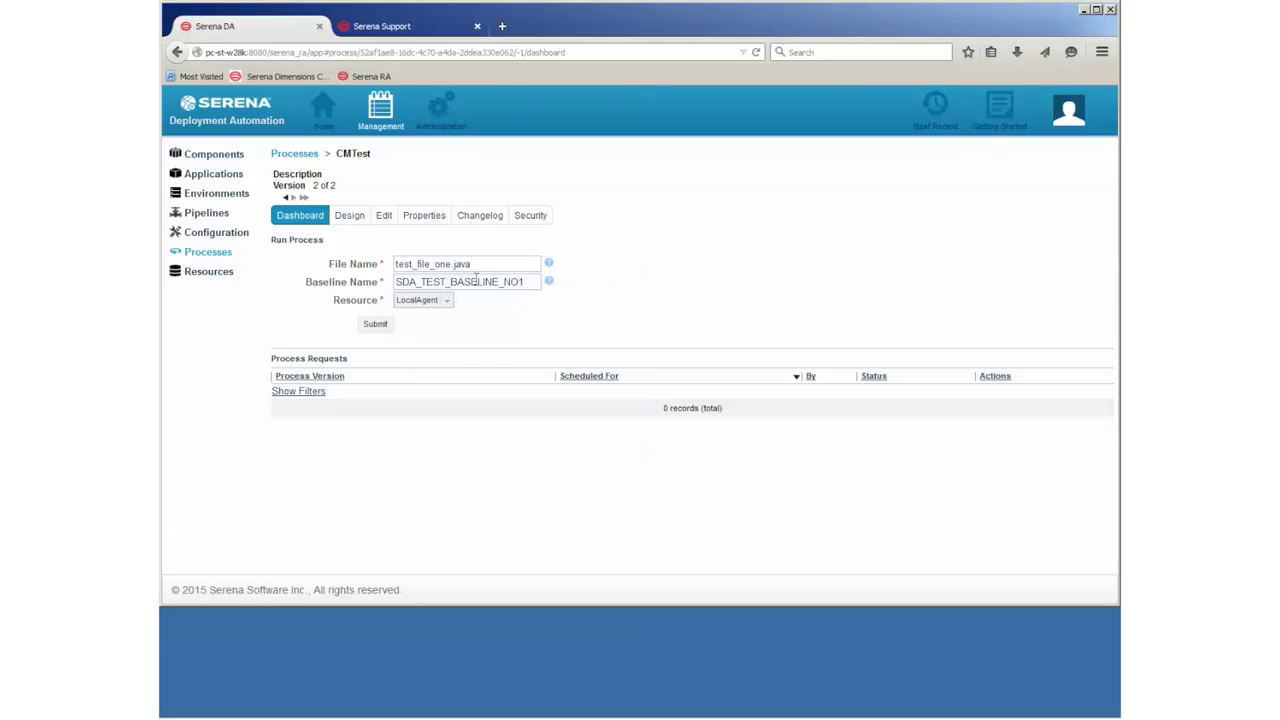
pyautogui.click(375, 324)
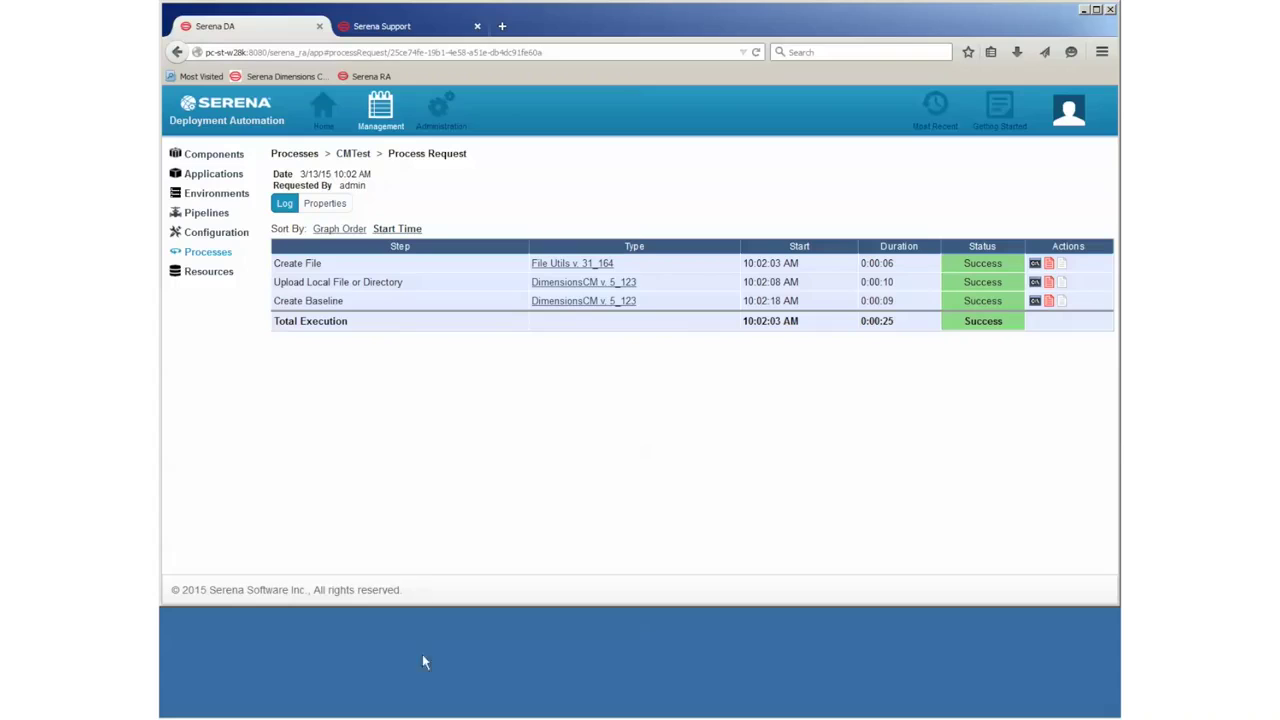
# Step: Bring Dimensions forward and refresh all its views
pyautogui.moveTo(640, 716)
pyautogui.click(318, 709)
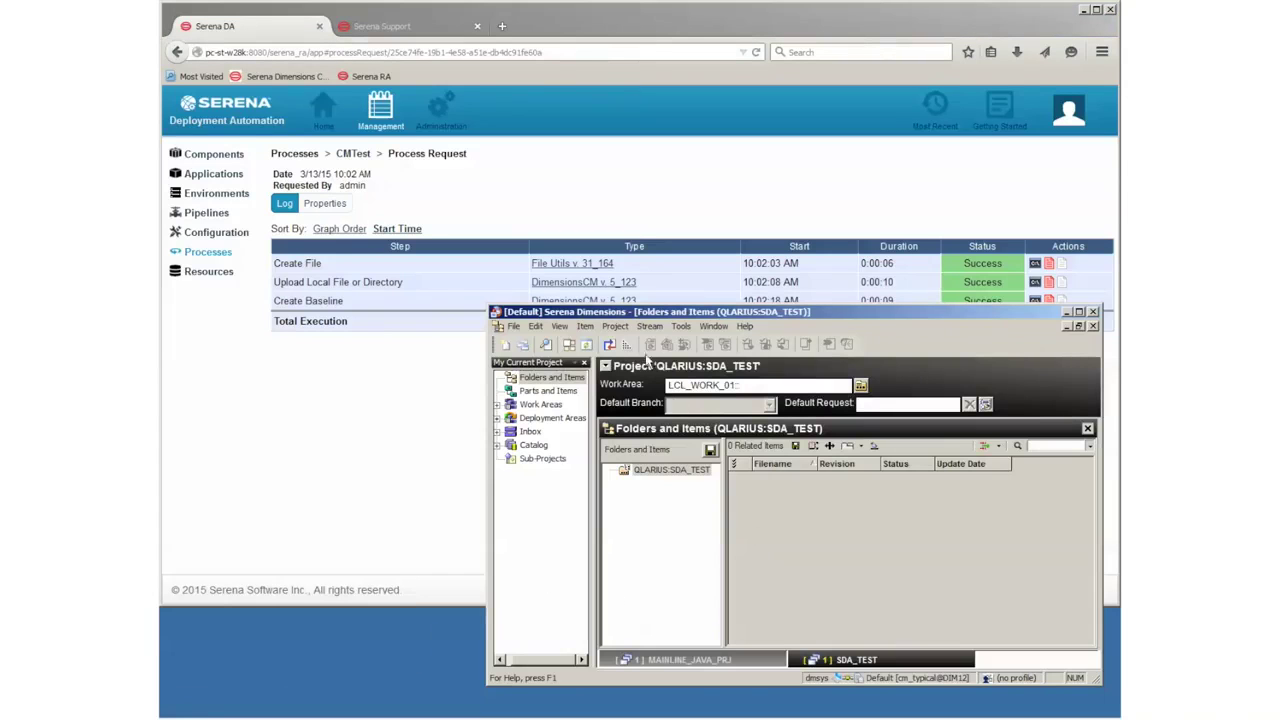
pyautogui.click(559, 327)
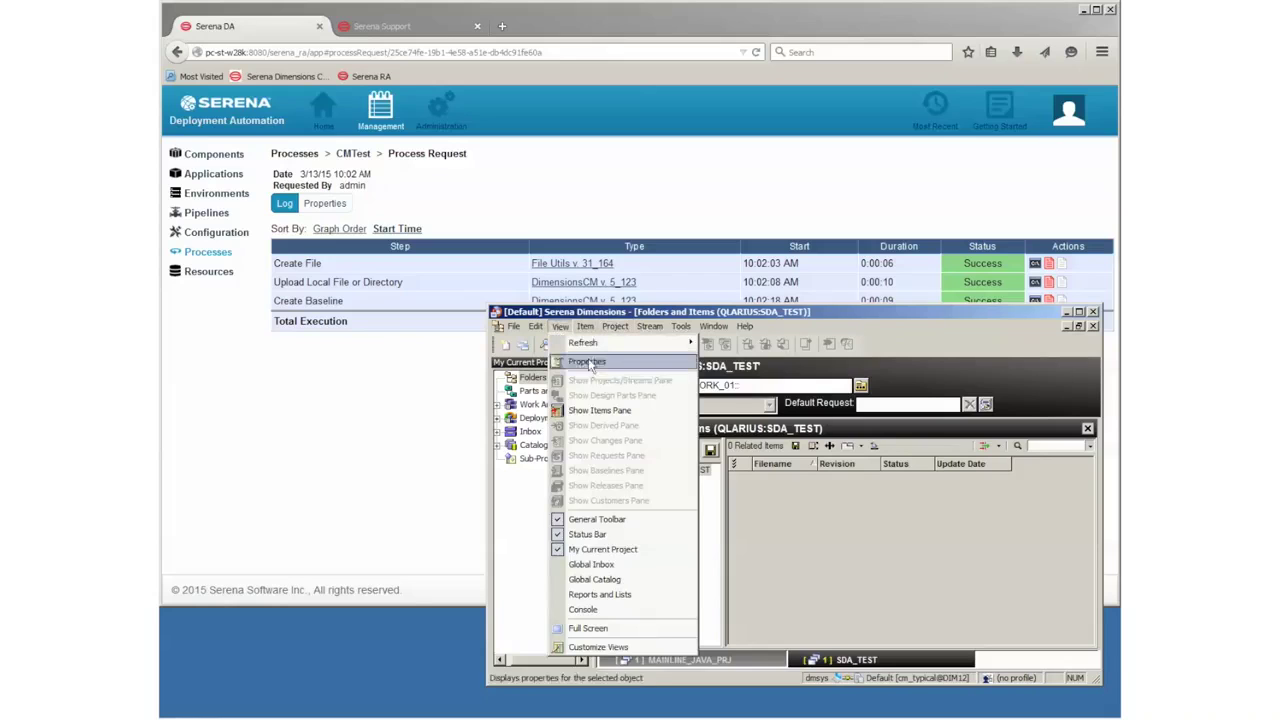
pyautogui.moveTo(640, 343)
pyautogui.click(741, 349)
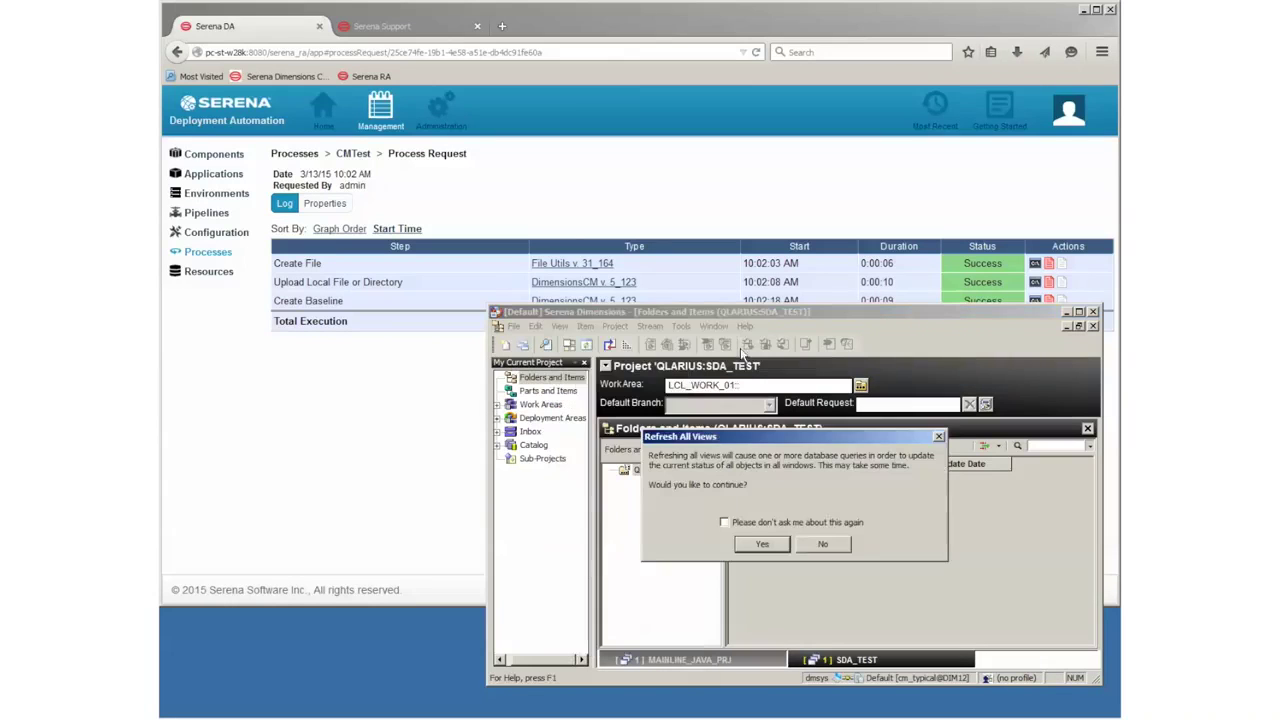
pyautogui.click(748, 545)
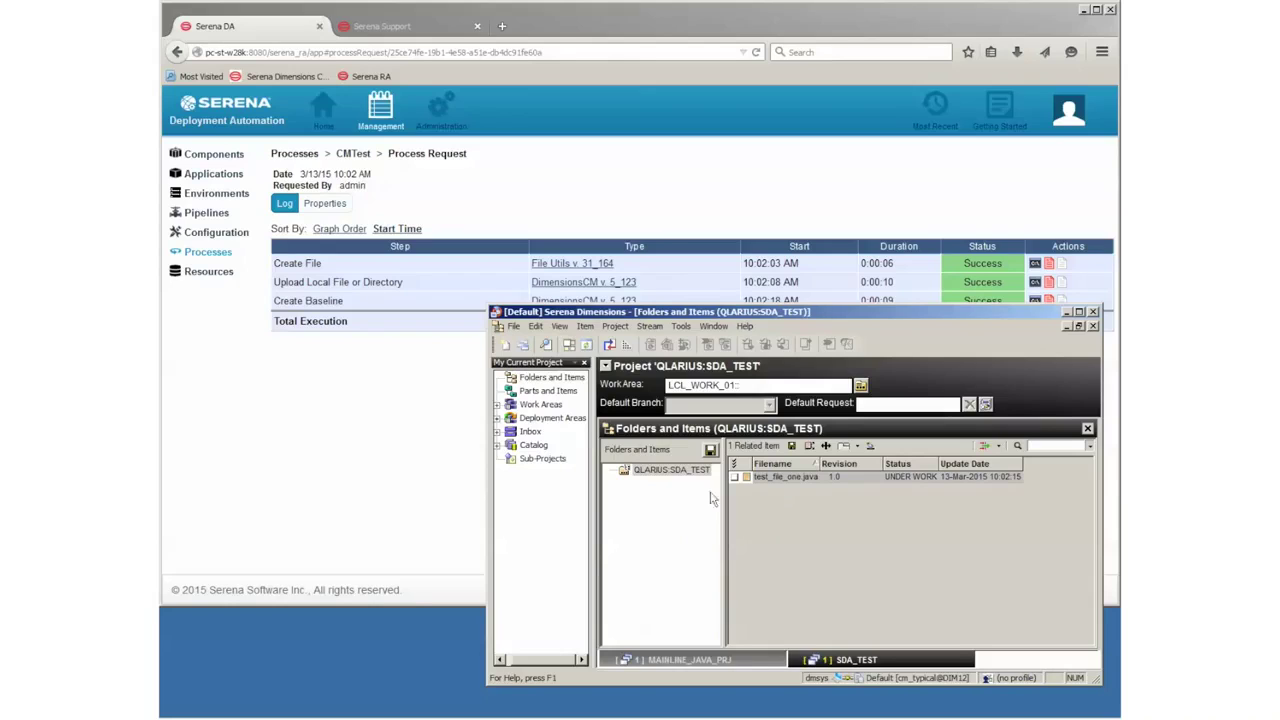
# Step: Expand Catalog > Baselines to confirm SDA_TEST_BASELINE_NO1, then return to the request log
pyautogui.click(498, 445)
pyautogui.click(550, 498)
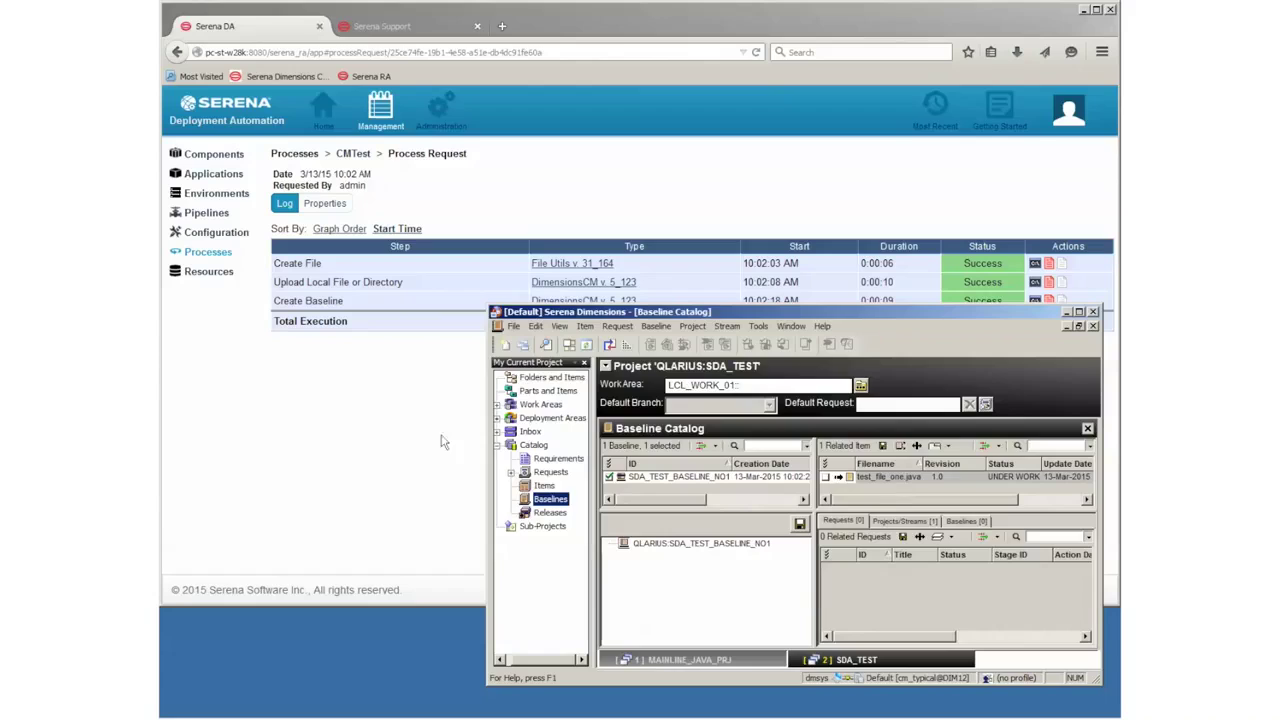
pyautogui.click(334, 404)
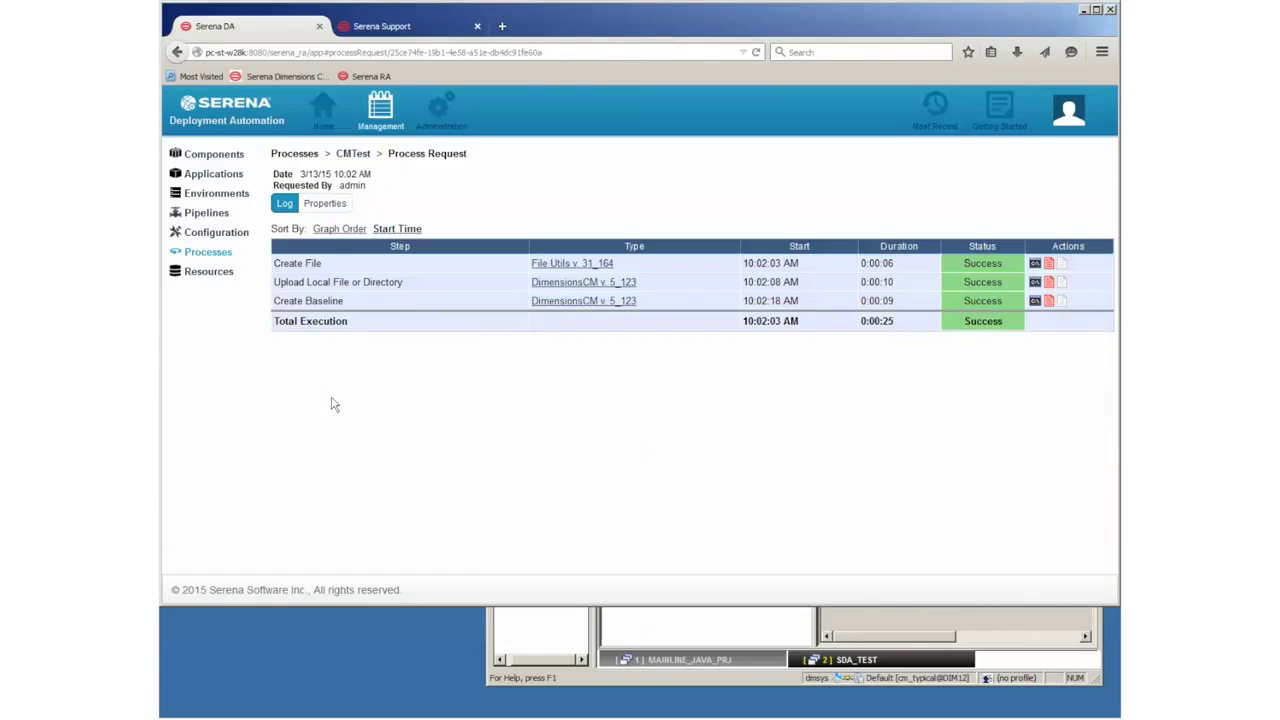